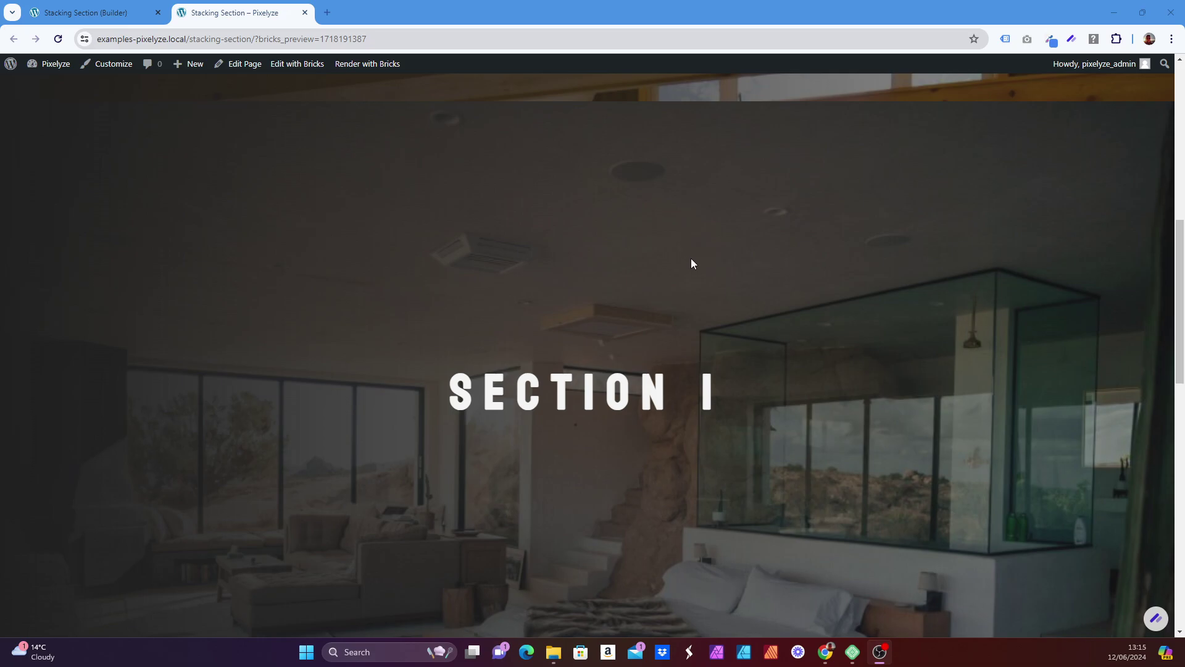
# - Examine the stacking scroll effect on the preview page from the upper sections down to the footer and back to the hero
pyautogui.scroll(-5, 691, 258)
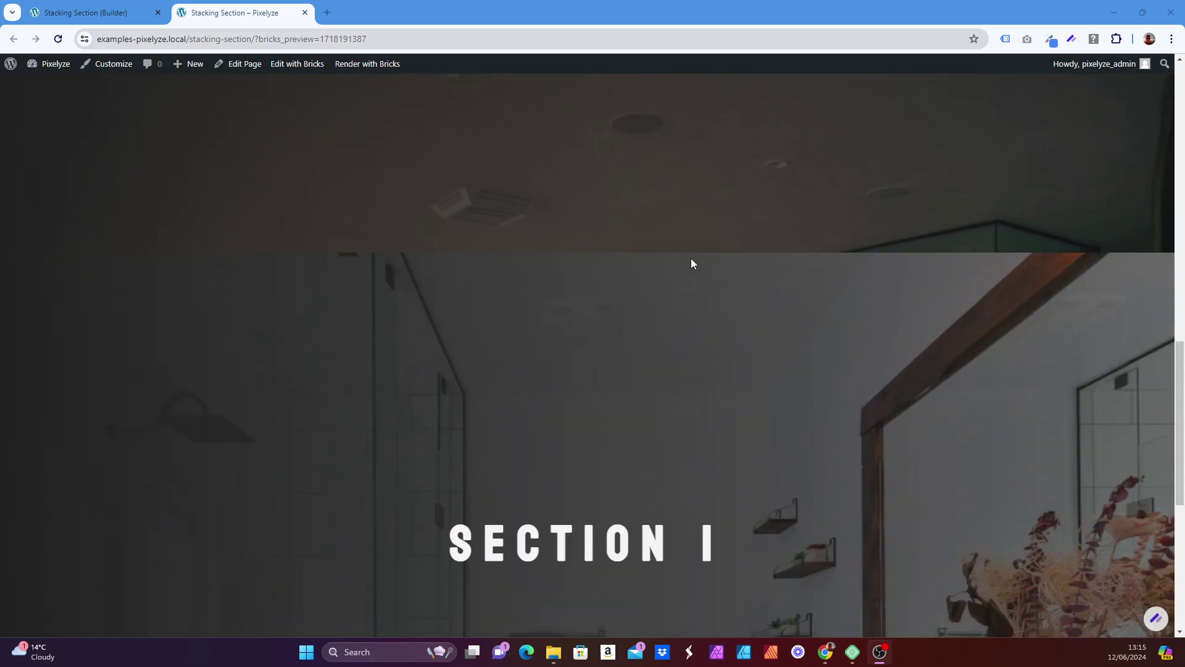
pyautogui.scroll(-7, 691, 263)
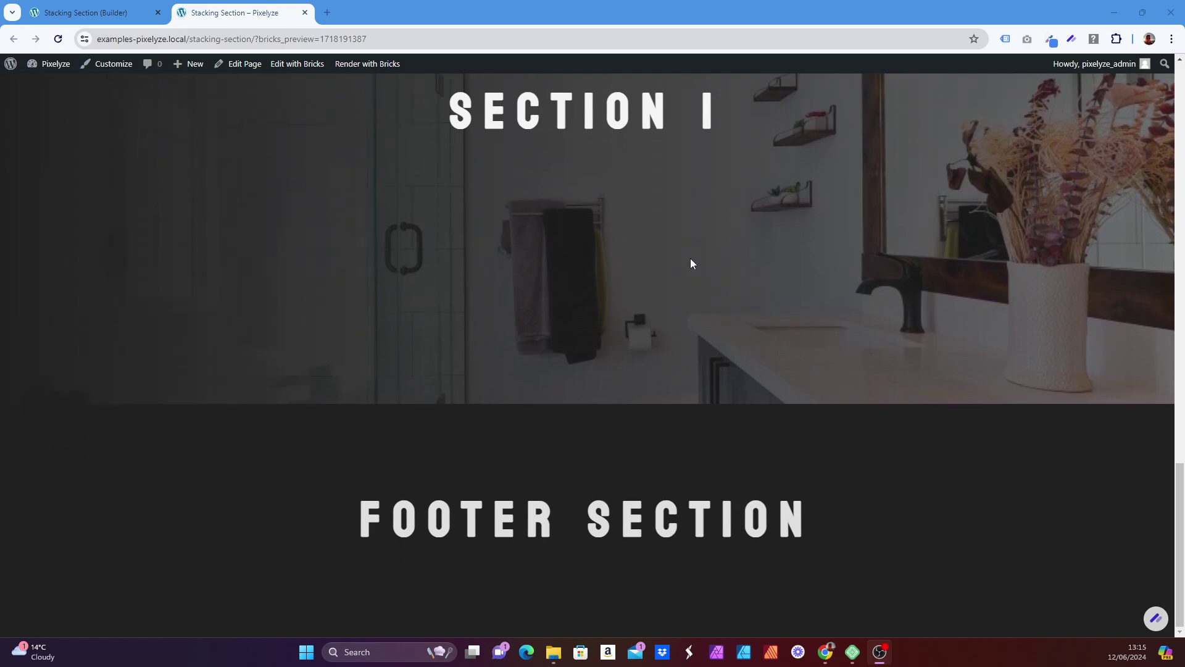
pyautogui.scroll(3, 690, 269)
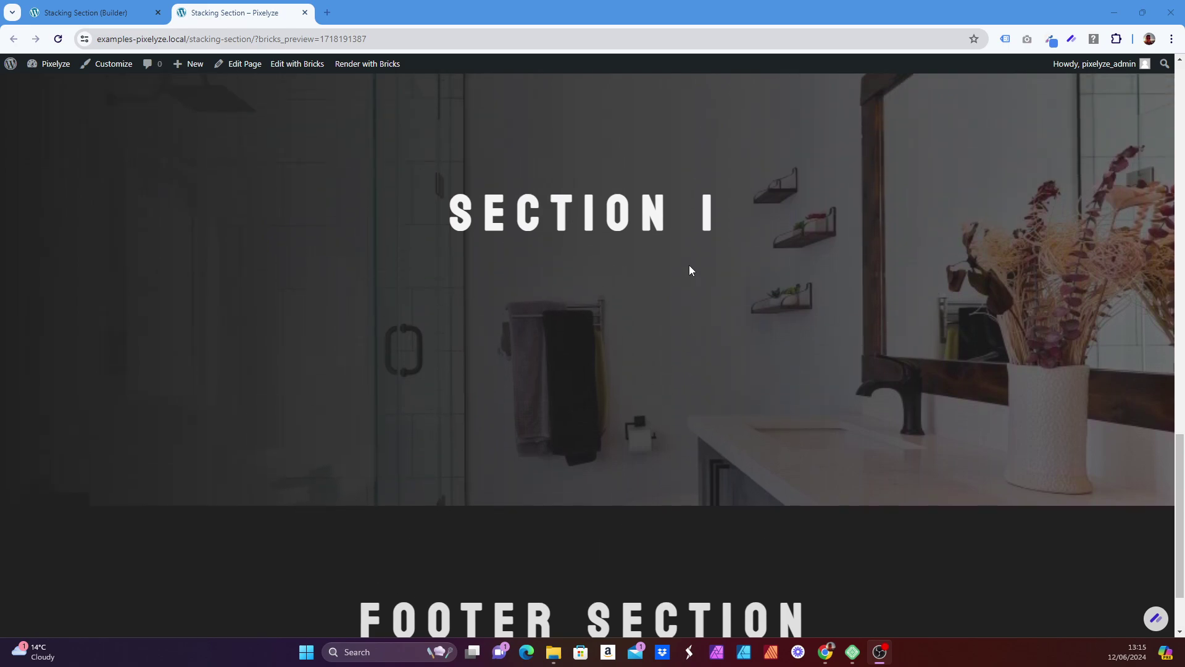
pyautogui.scroll(3, 690, 266)
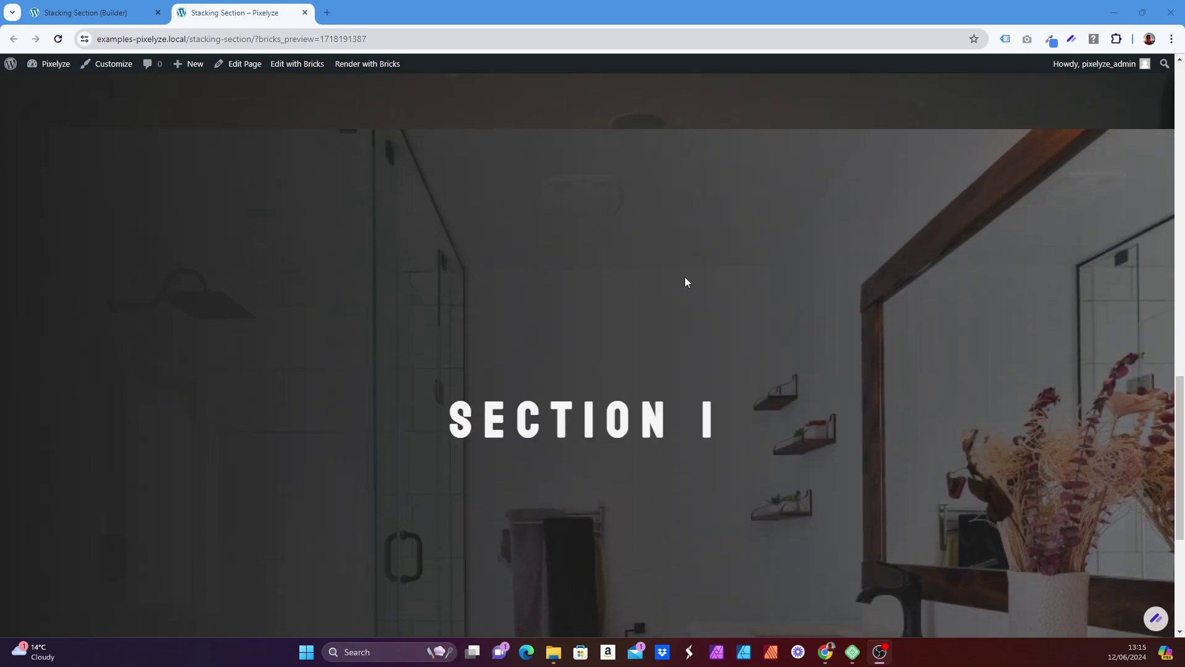
pyautogui.scroll(3, 681, 284)
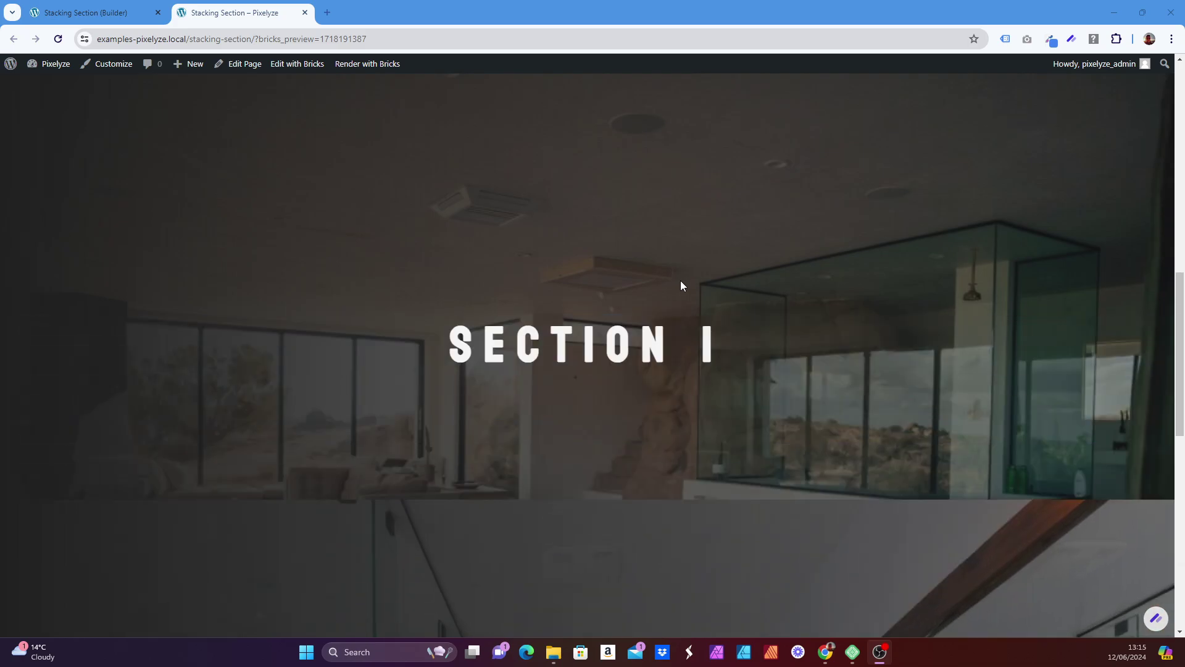
pyautogui.scroll(3, 674, 294)
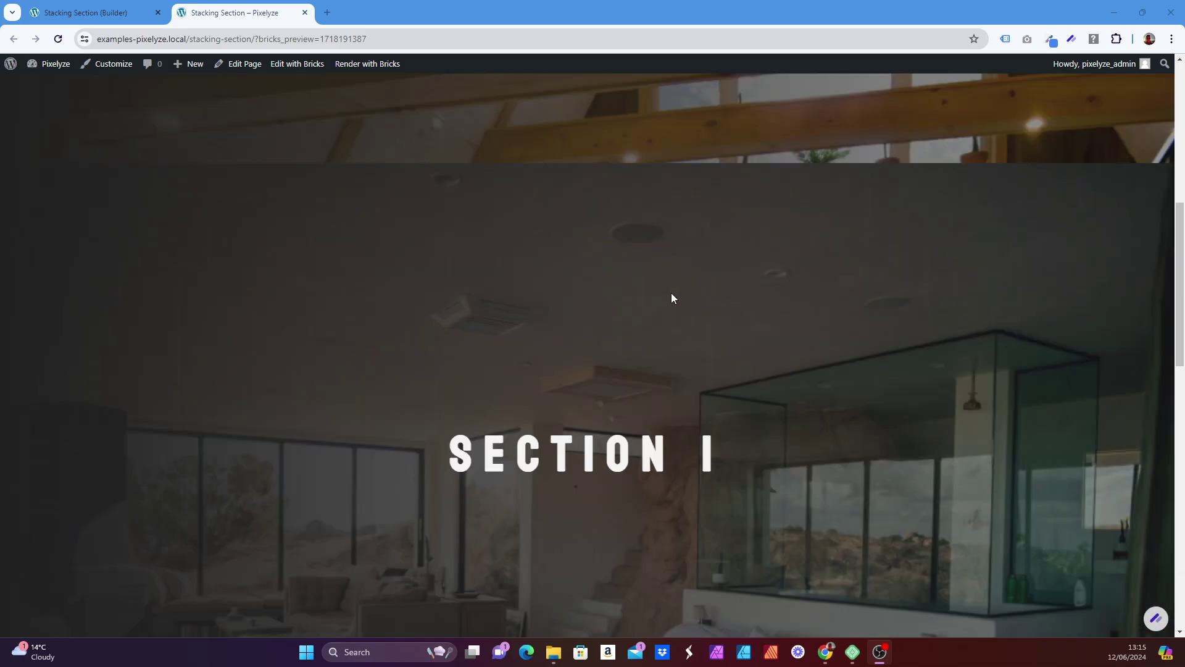
pyautogui.scroll(3, 670, 299)
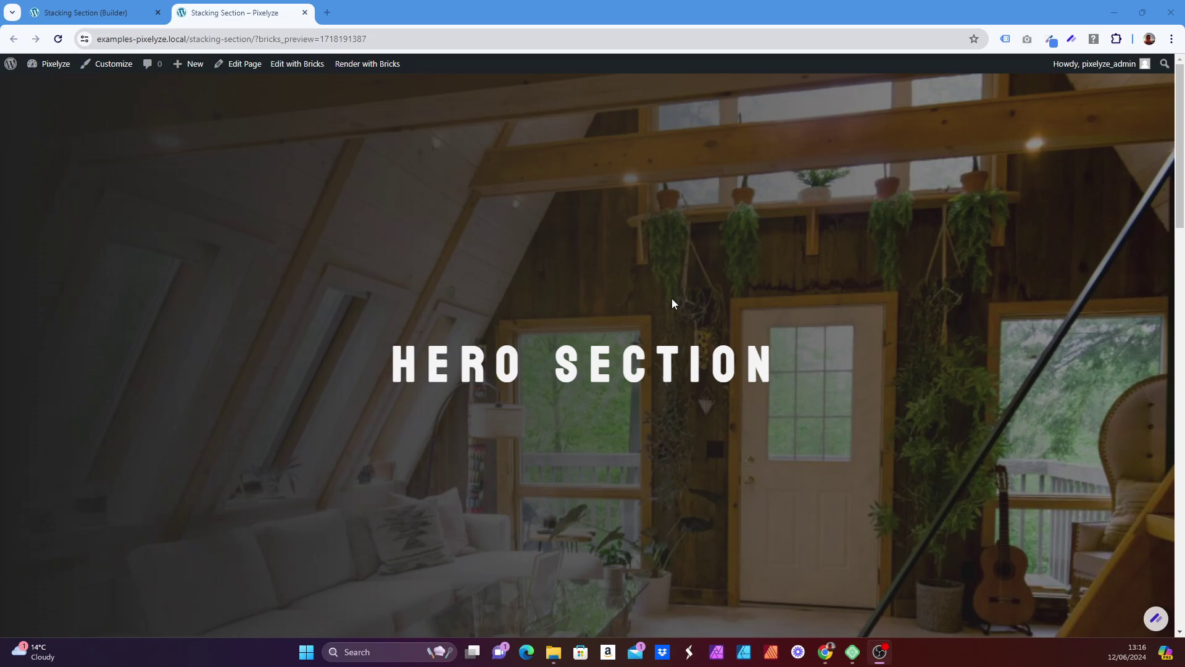
# - Switch to the Bricks builder, change the heading text inside Section-2 to "Section 2" and save the page
pyautogui.click(116, 19)
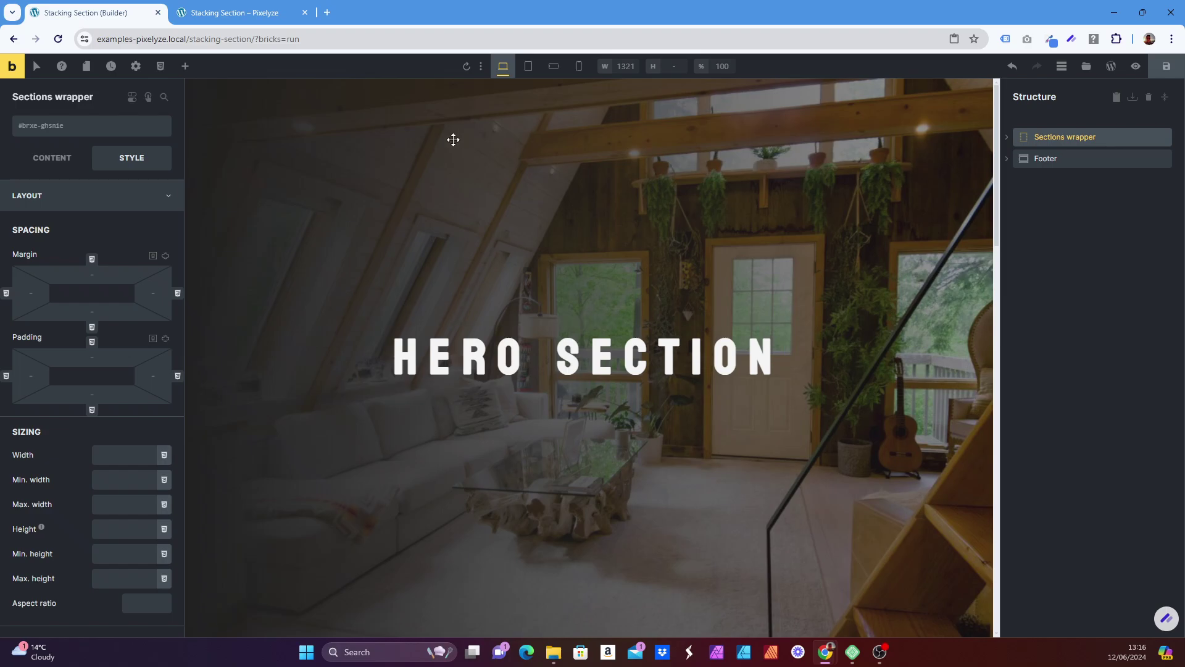
pyautogui.scroll(-2, 452, 148)
pyautogui.scroll(-5, 452, 148)
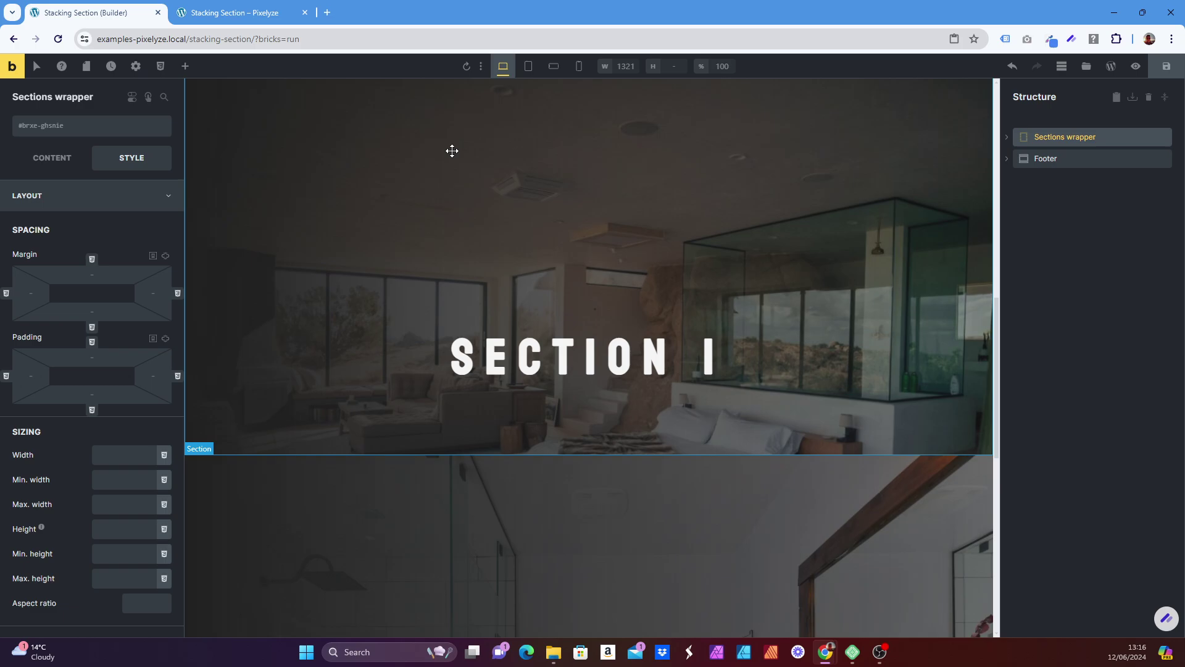
pyautogui.scroll(-8, 454, 156)
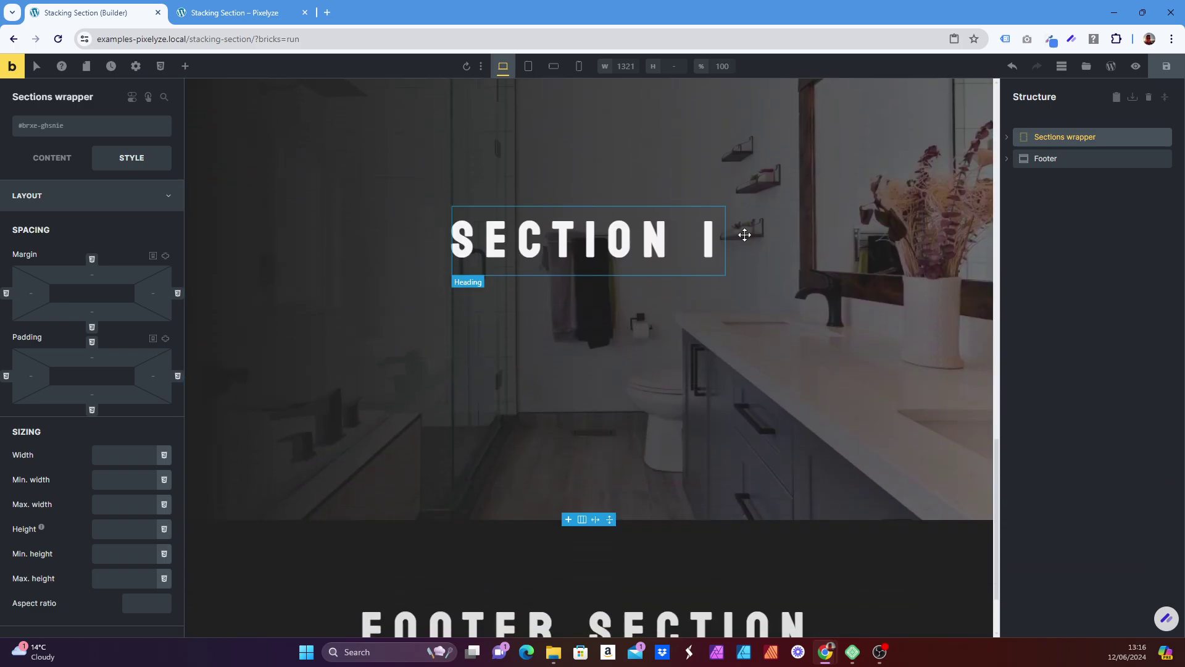
pyautogui.click(1008, 138)
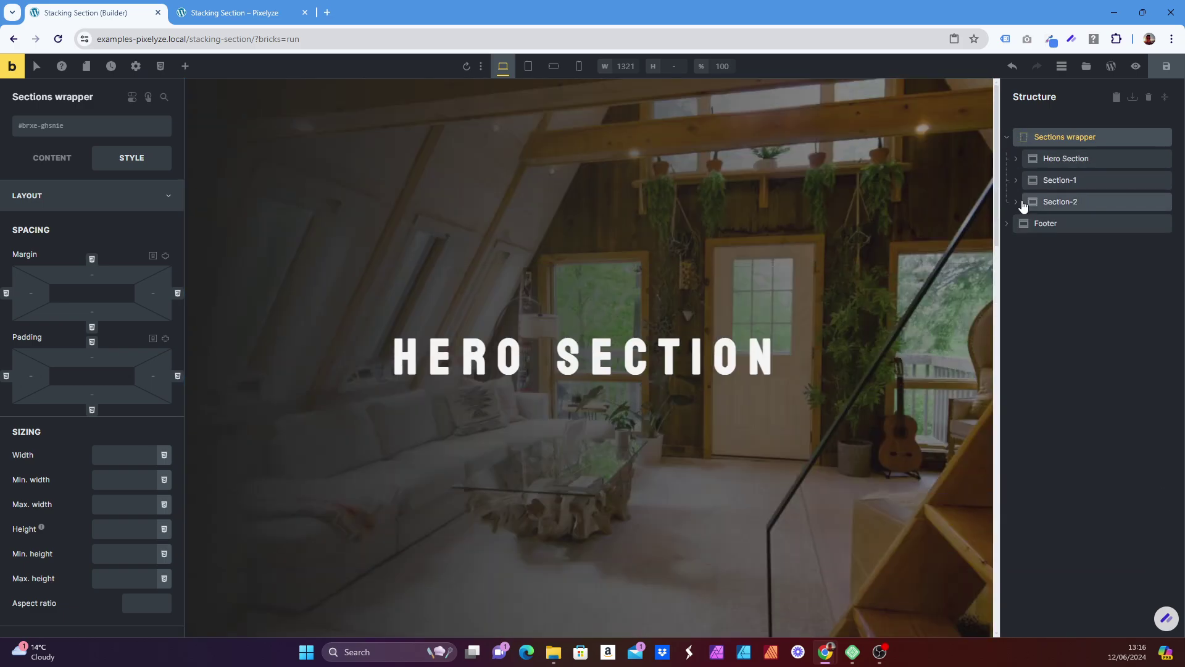
pyautogui.click(1023, 205)
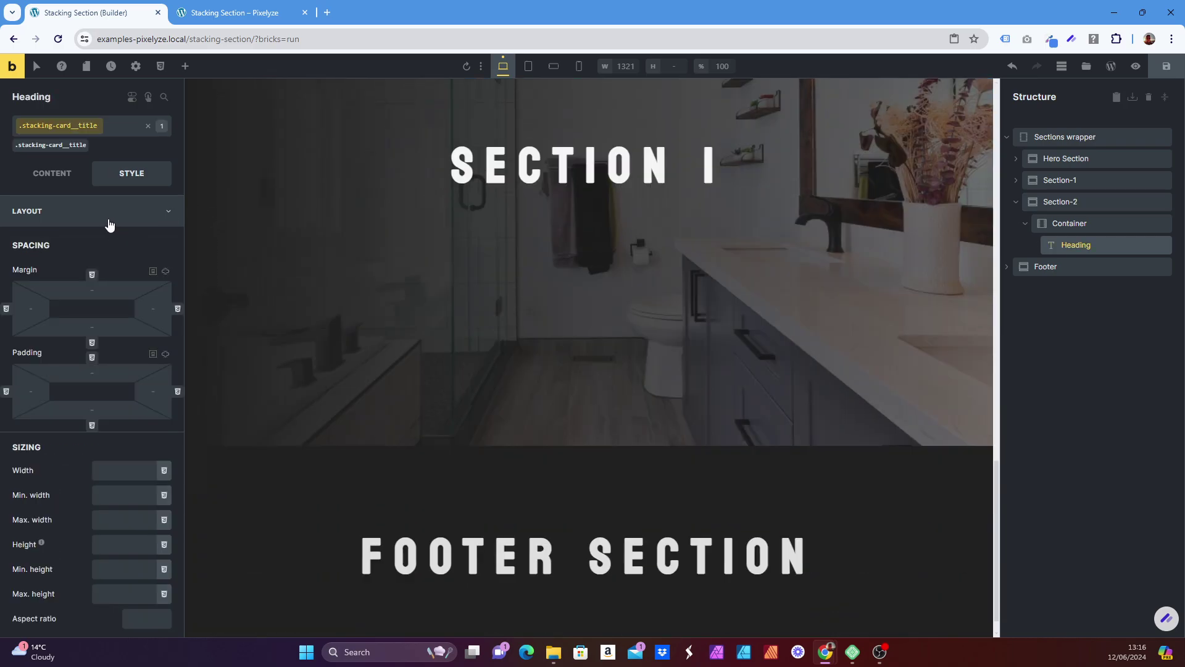
pyautogui.click(68, 175)
pyautogui.click(79, 210)
pyautogui.press('BackSpace')
pyautogui.press('BackSpace')
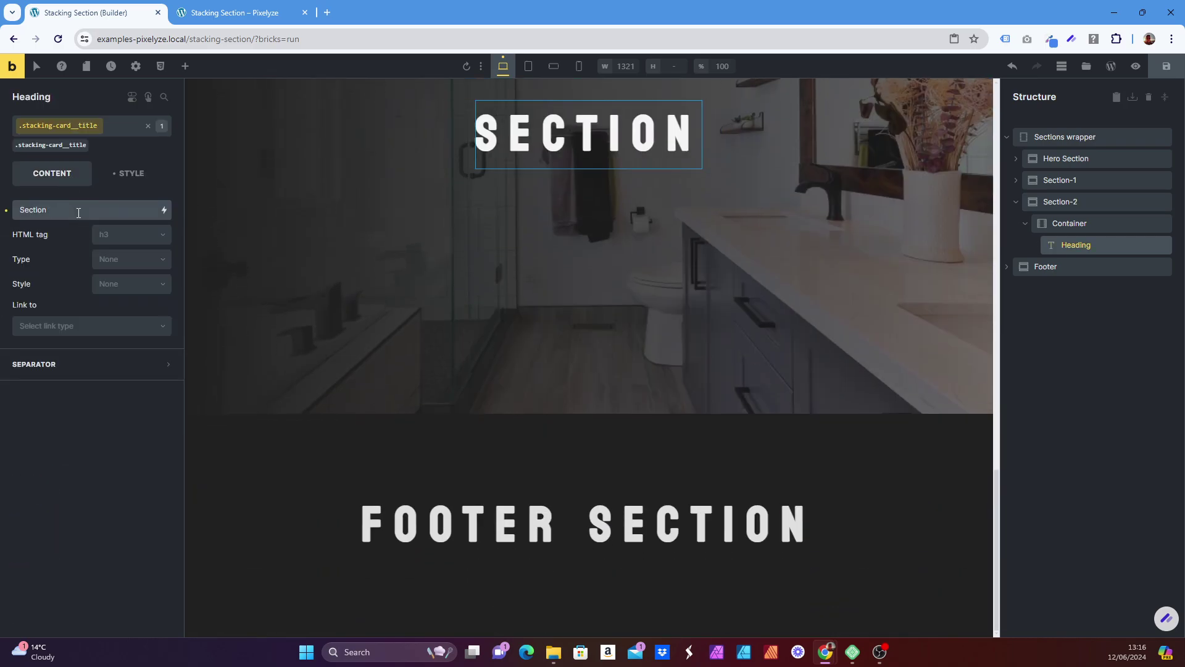
pyautogui.write('2')
pyautogui.click(1166, 66)
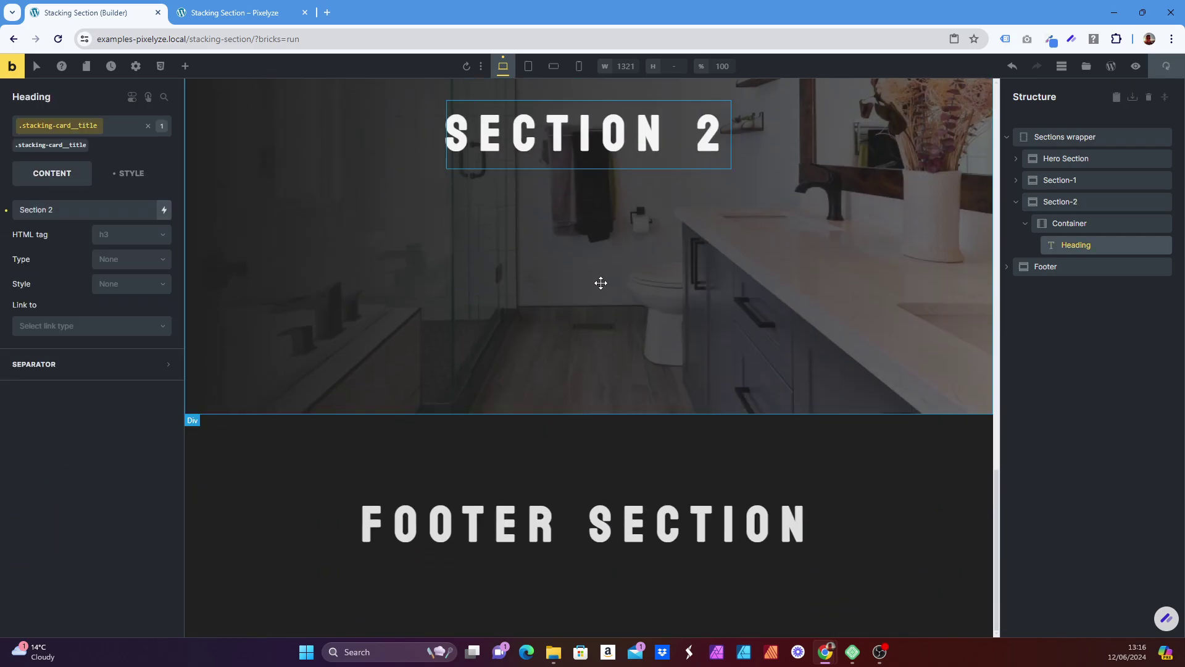
# - Move Hero Section, Section-1 and Section-2 out of the Sections wrapper to the top level of the structure, above the wrapper
pyautogui.scroll(5, 695, 366)
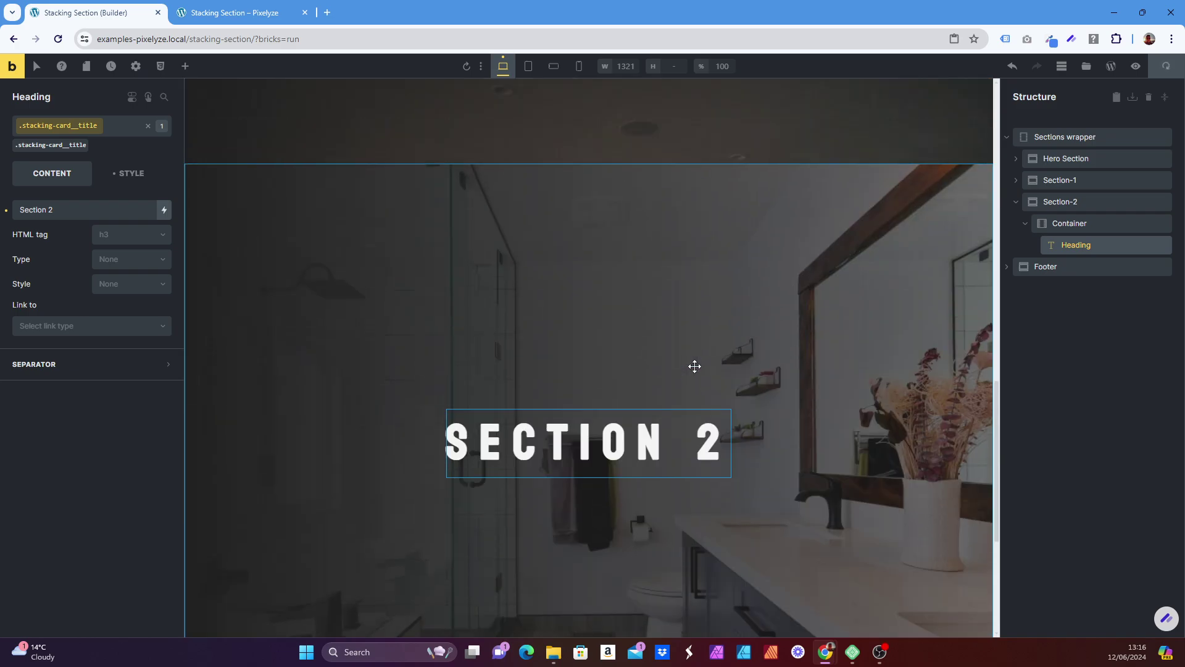
pyautogui.scroll(10, 694, 366)
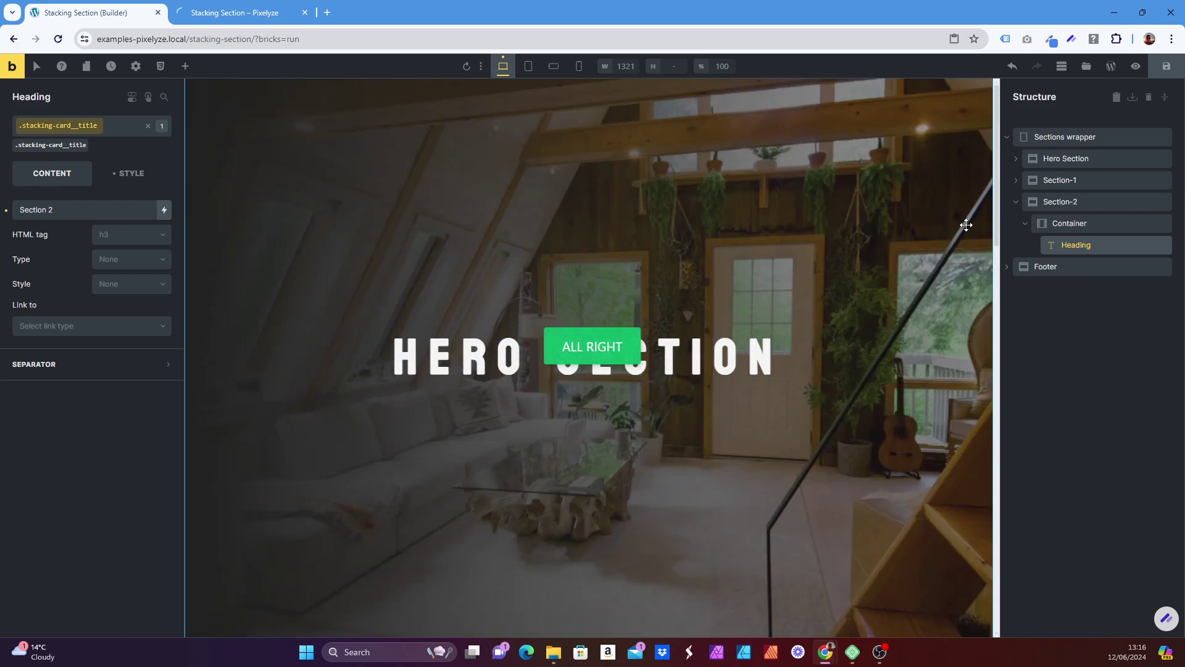
pyautogui.click(1016, 203)
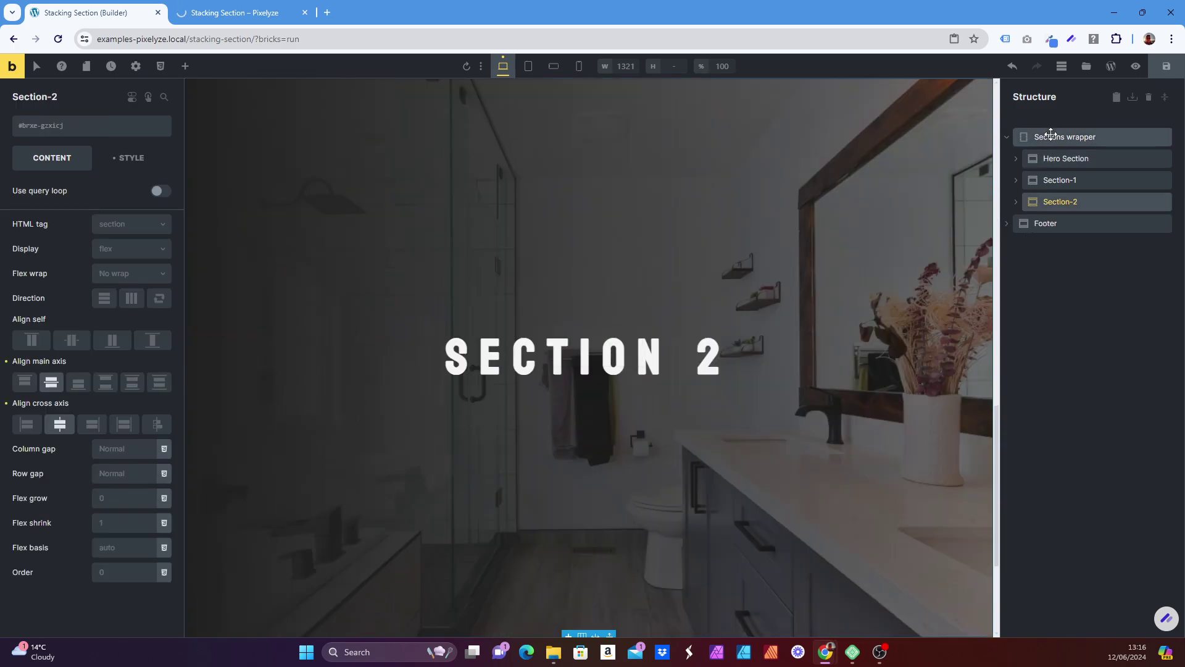
pyautogui.click(1043, 136)
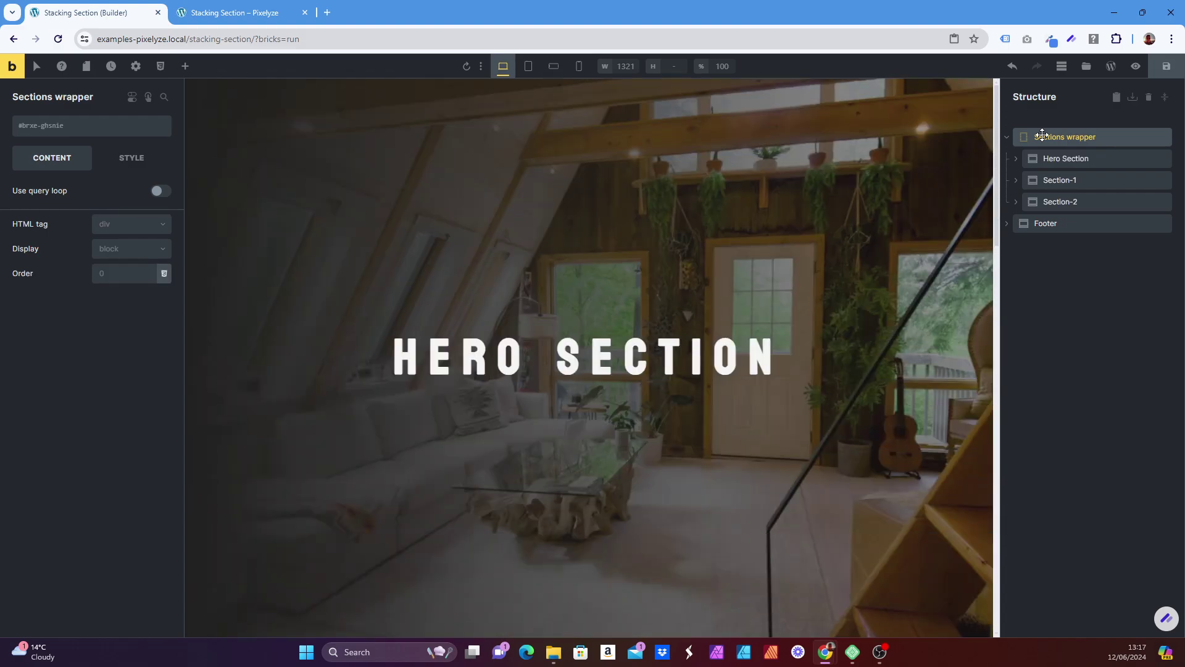
pyautogui.moveTo(1043, 135); pyautogui.dragTo(1029, 129)
pyautogui.click(1043, 223)
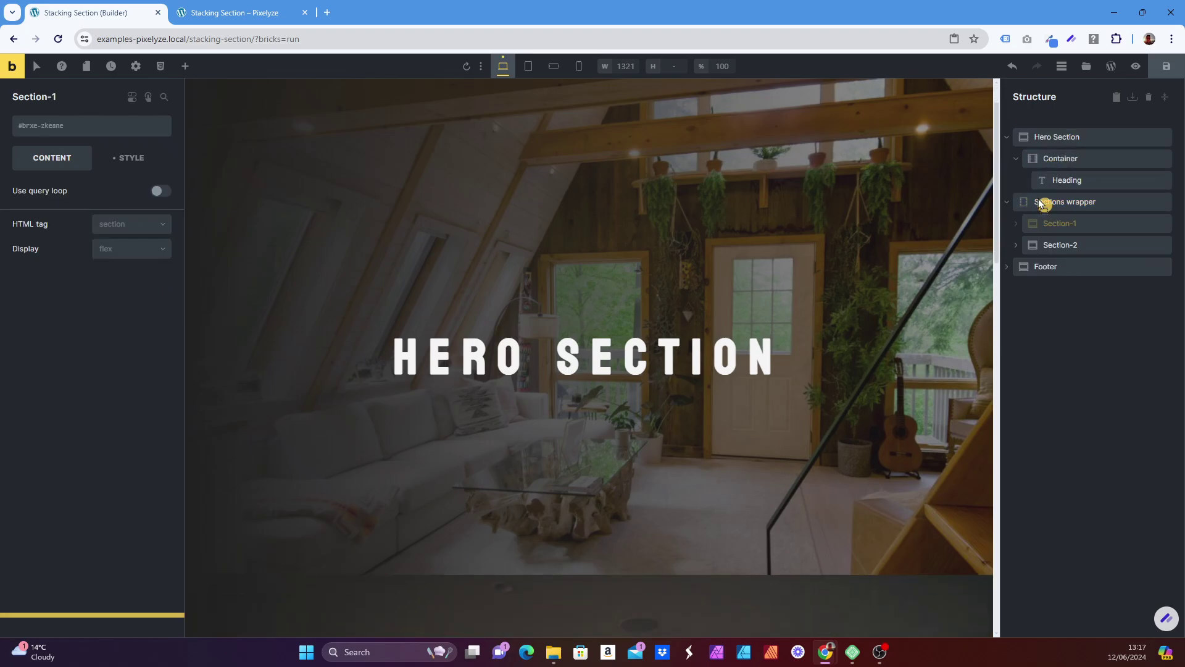
pyautogui.moveTo(1038, 199); pyautogui.dragTo(1039, 193)
pyautogui.moveTo(1051, 288); pyautogui.dragTo(1029, 266)
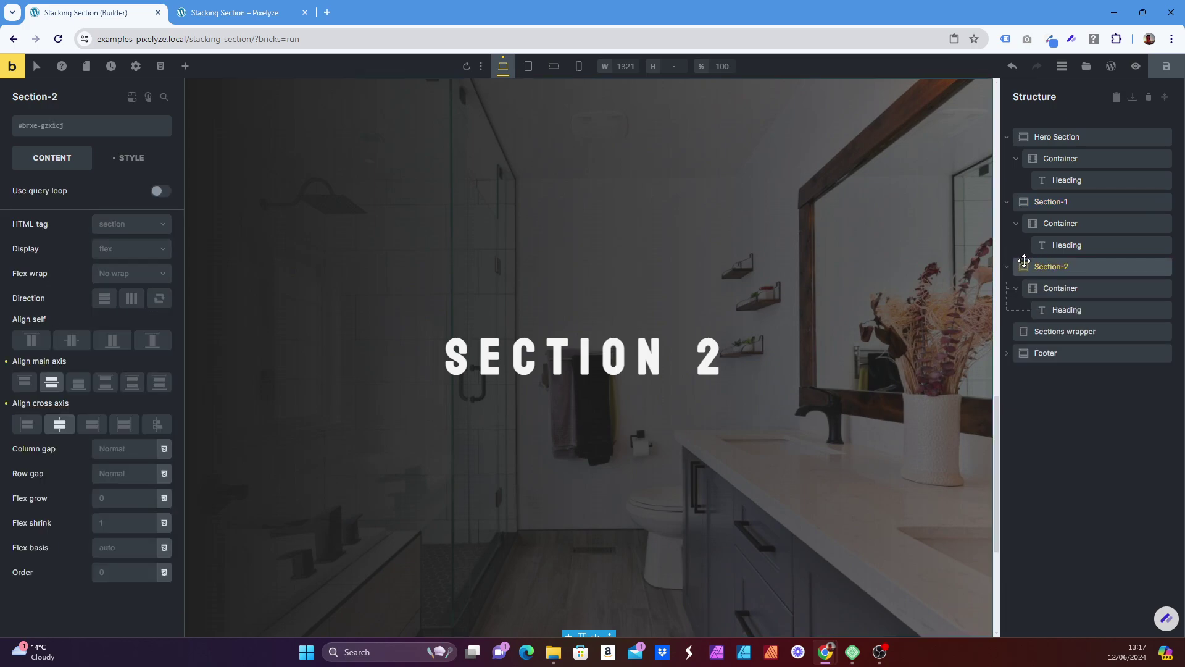
# - Collapse Hero Section, Section-1 and Section-2 in the structure tree and save the page
pyautogui.click(1008, 137)
pyautogui.click(1007, 159)
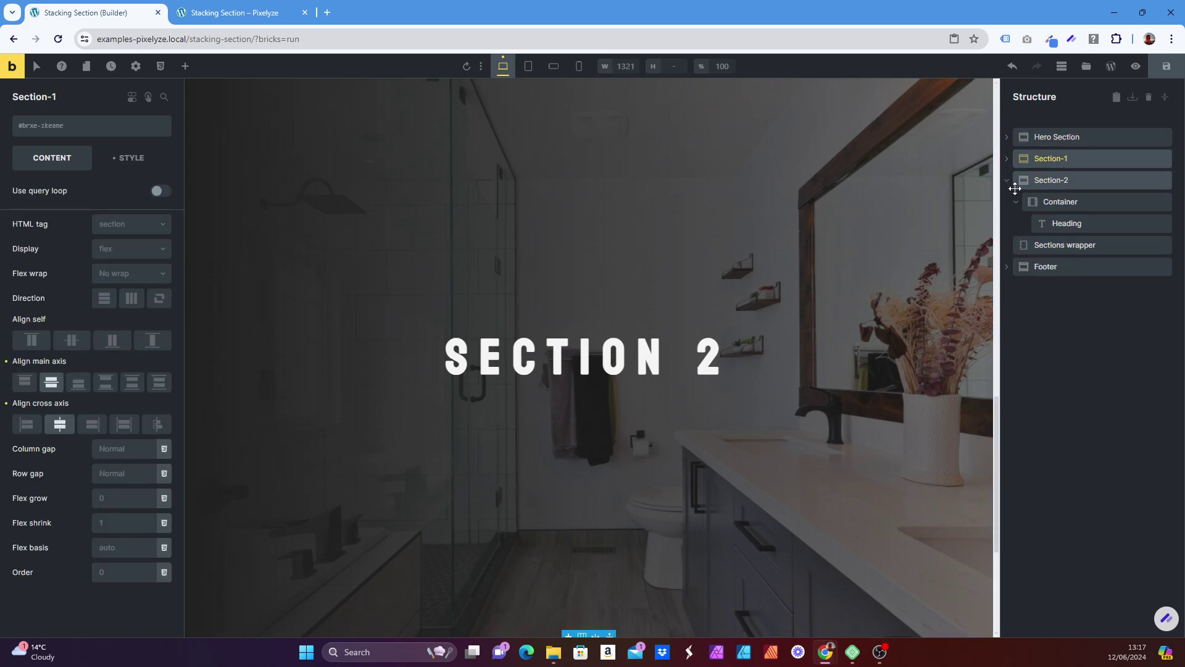
pyautogui.click(1008, 181)
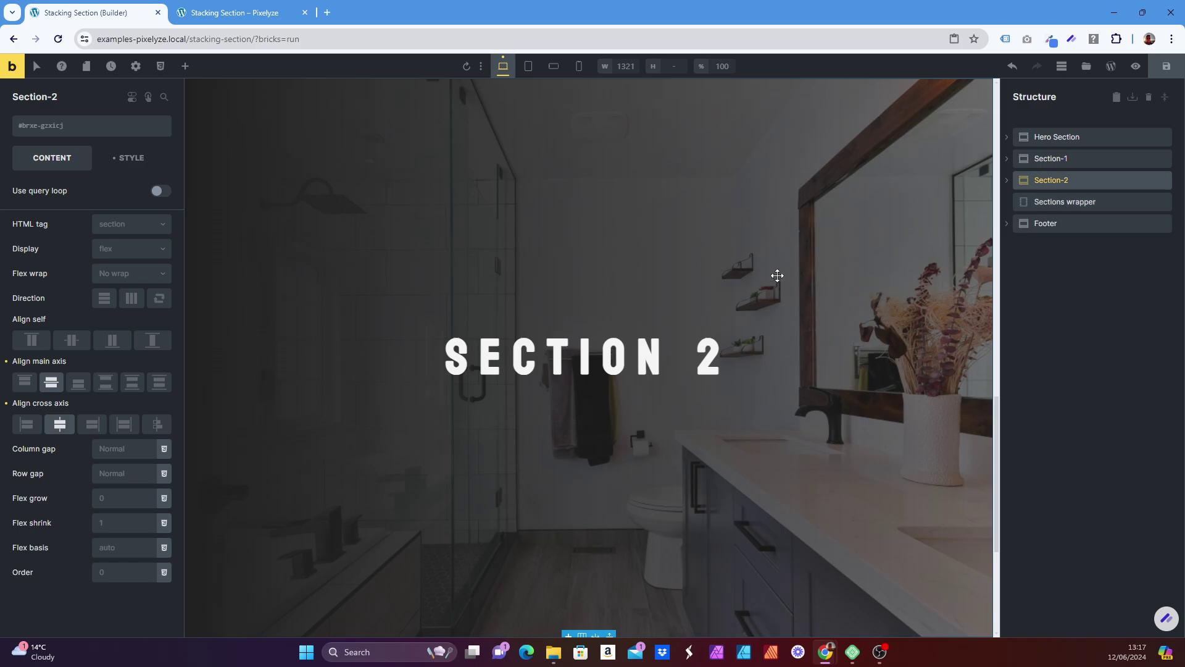
pyautogui.click(1166, 66)
# - Return to the preview page and examine how the unwrapped sections stack while scrolling between the hero and the footer
pyautogui.click(244, 10)
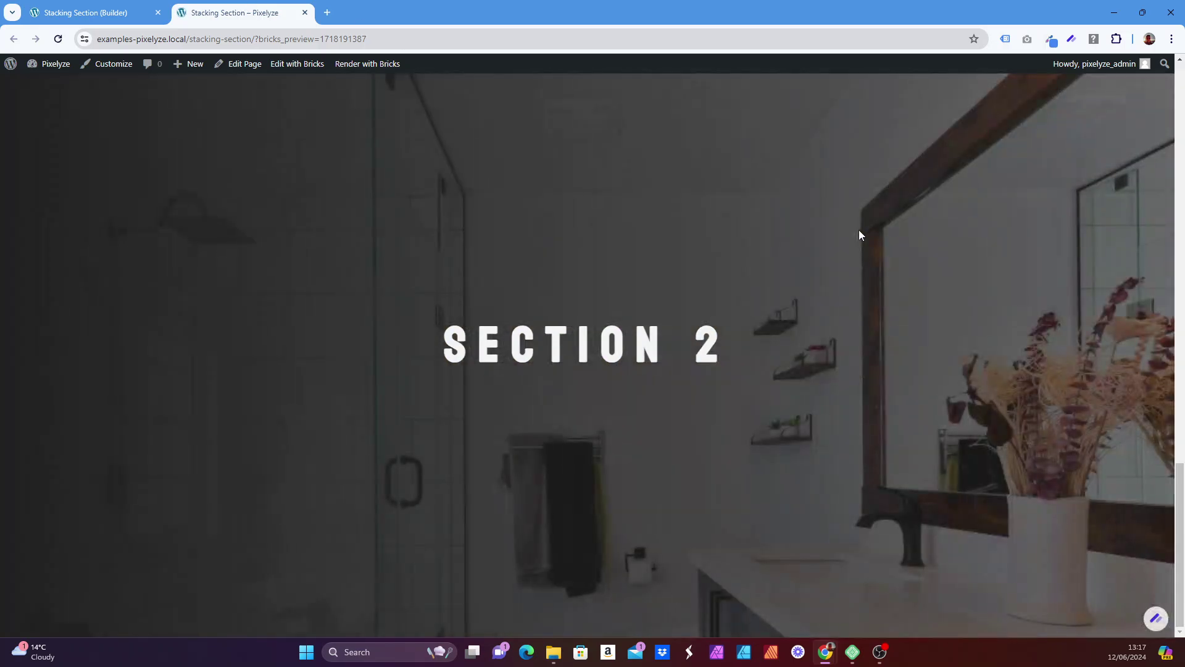
pyautogui.scroll(5, 858, 229)
pyautogui.scroll(5, 839, 216)
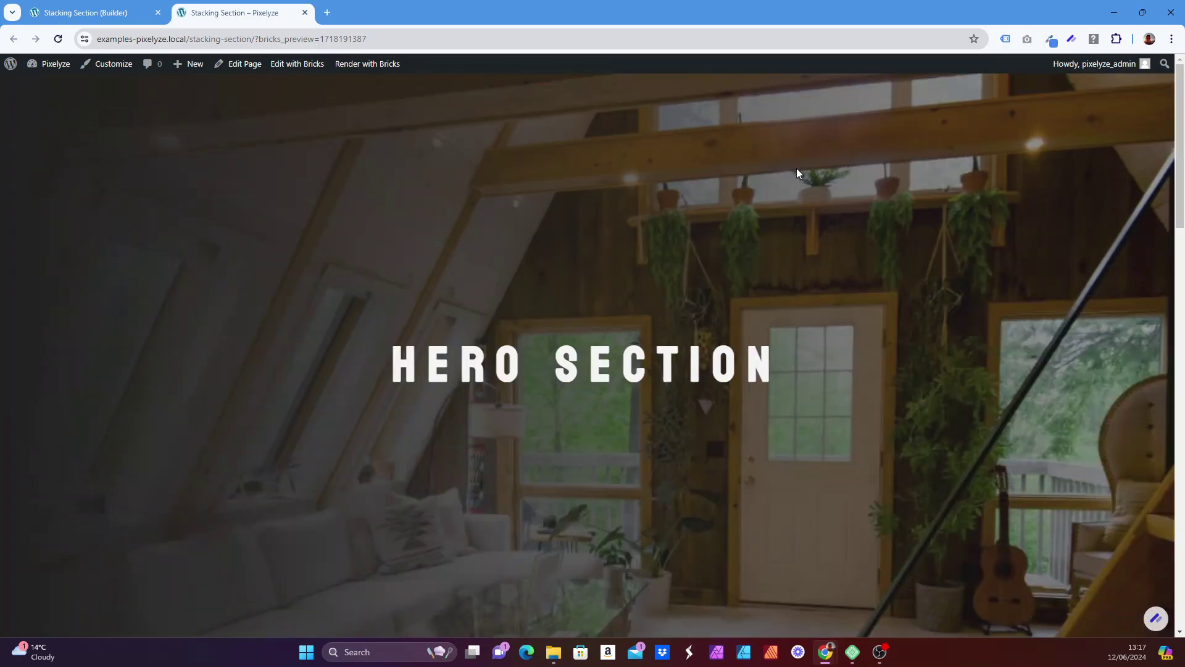
pyautogui.scroll(-3, 798, 169)
pyautogui.scroll(5, 799, 176)
pyautogui.scroll(-3, 799, 177)
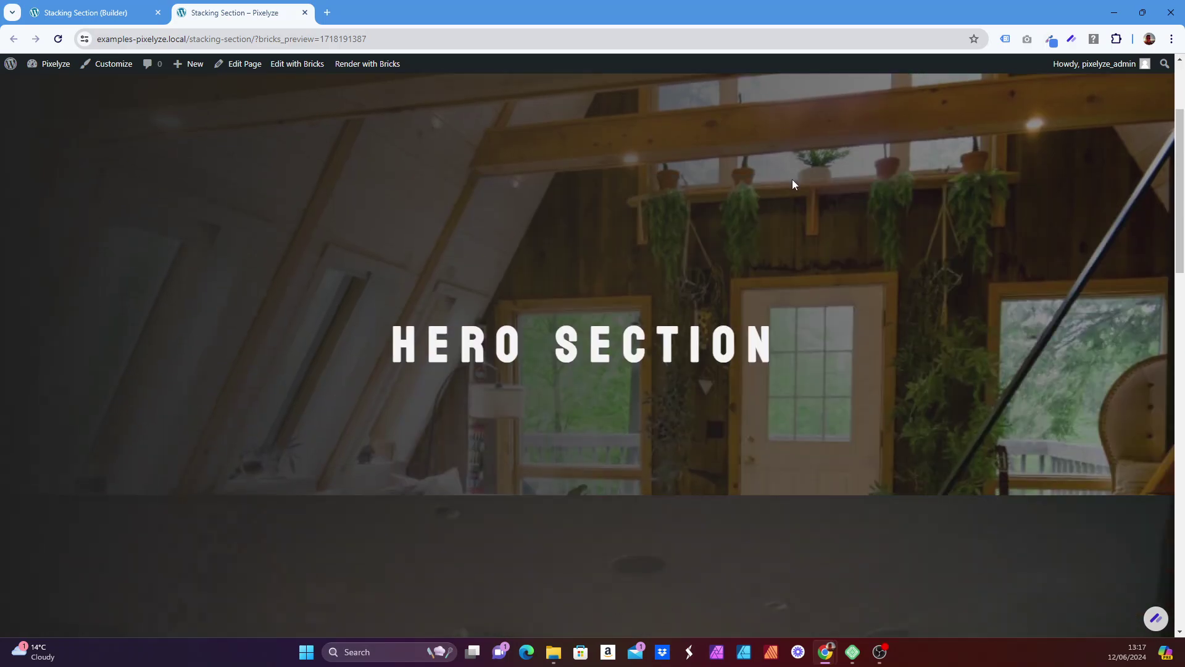
pyautogui.scroll(-3, 793, 185)
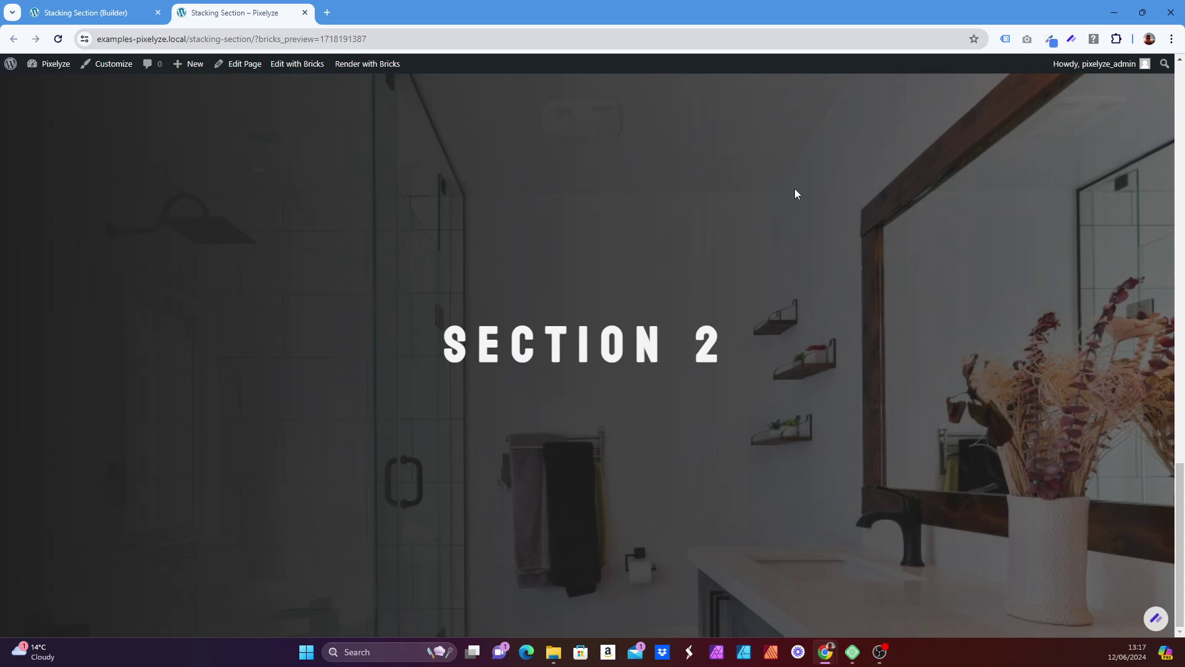
pyautogui.scroll(3, 794, 193)
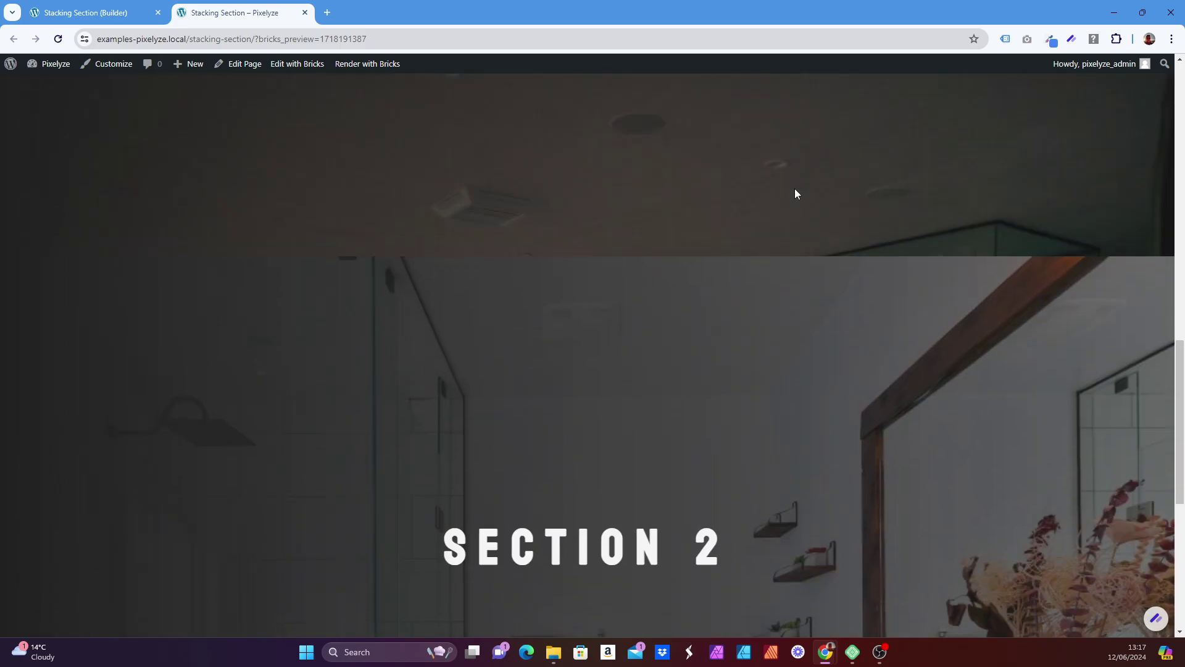
pyautogui.scroll(3, 794, 193)
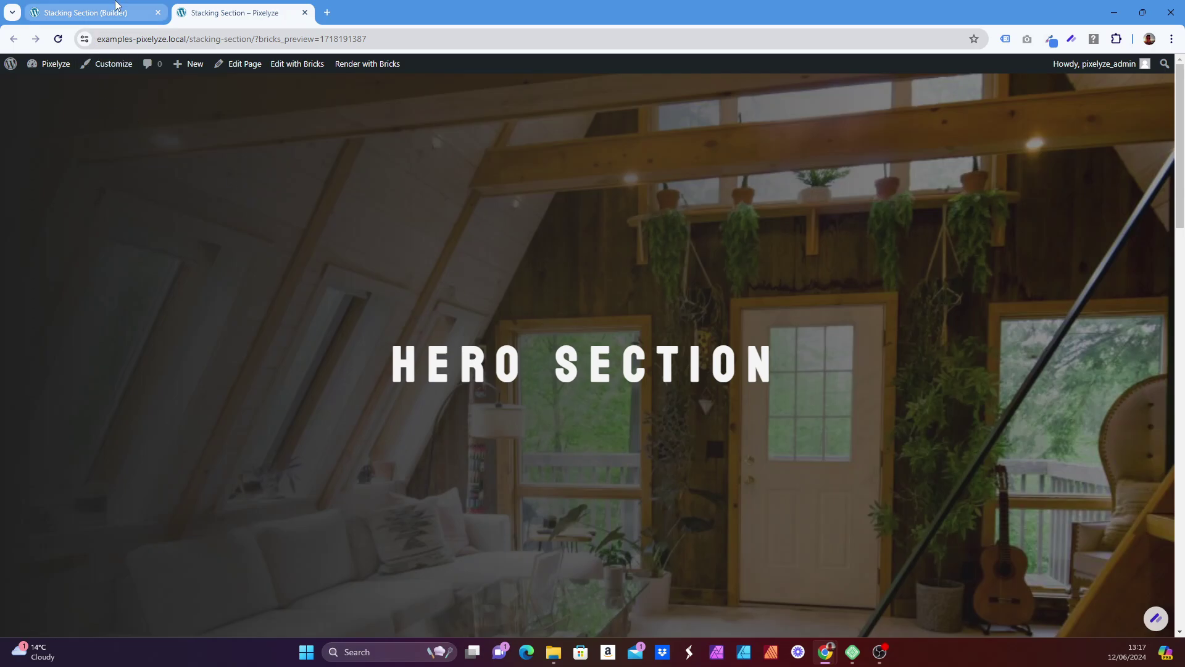
# - Back in the builder, clear the Left offset in the Hero Section's sticky positioning
pyautogui.click(87, 12)
pyautogui.click(1049, 136)
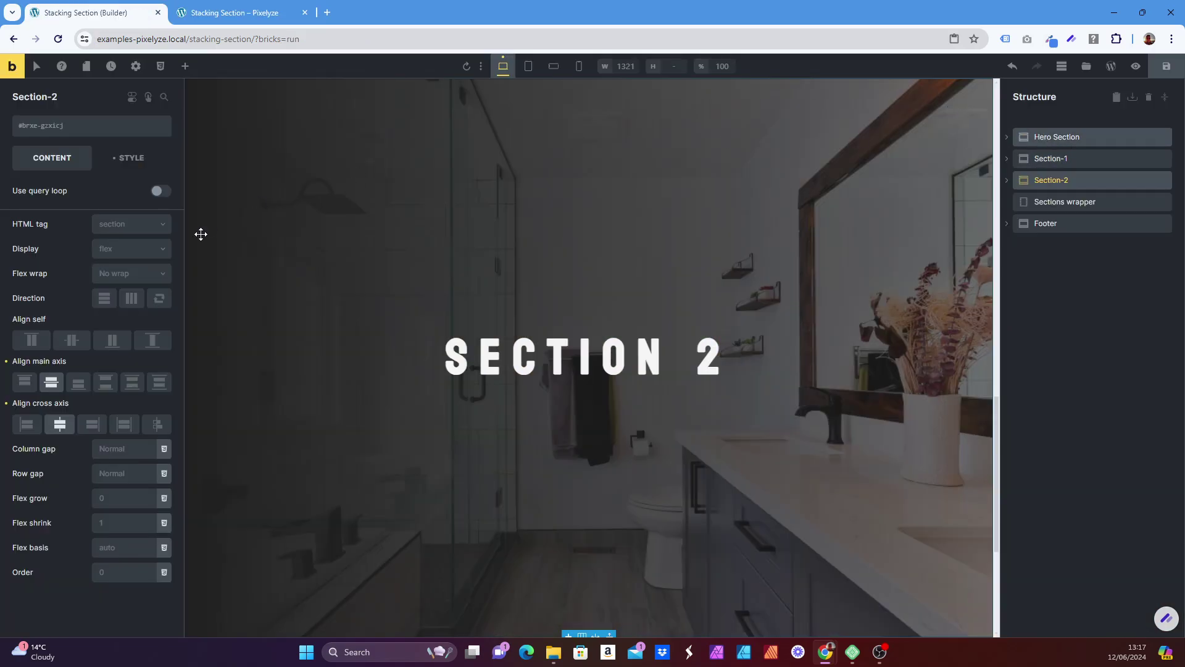
pyautogui.click(128, 158)
pyautogui.scroll(-6, 102, 278)
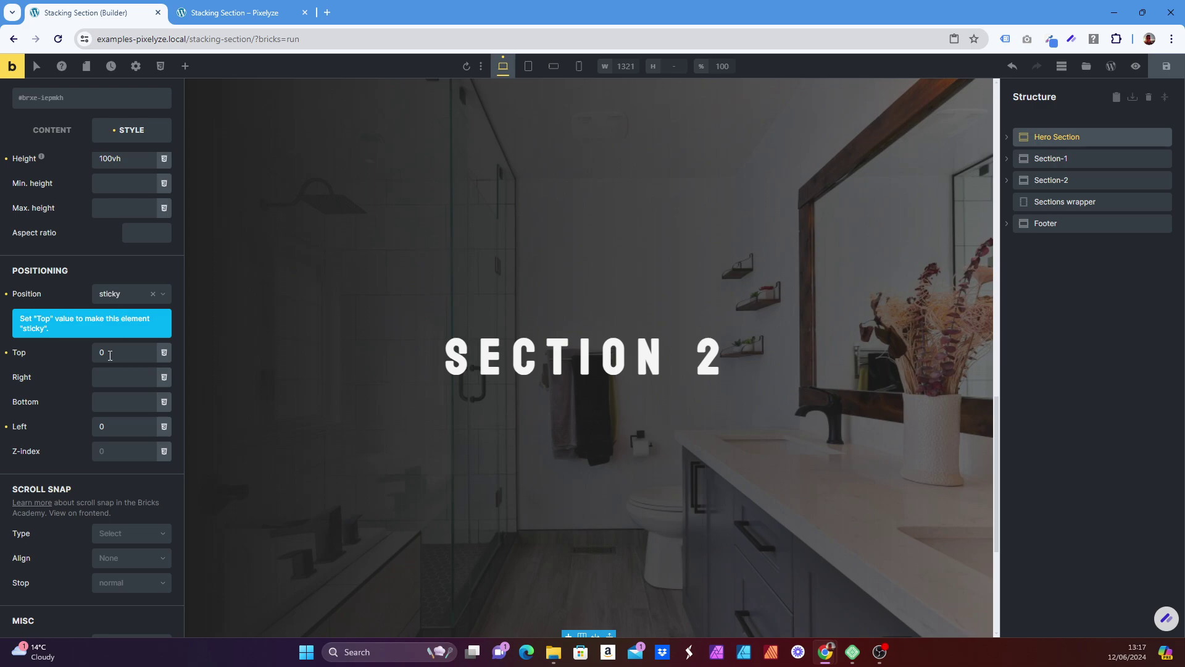
pyautogui.moveTo(118, 423); pyautogui.dragTo(87, 423)
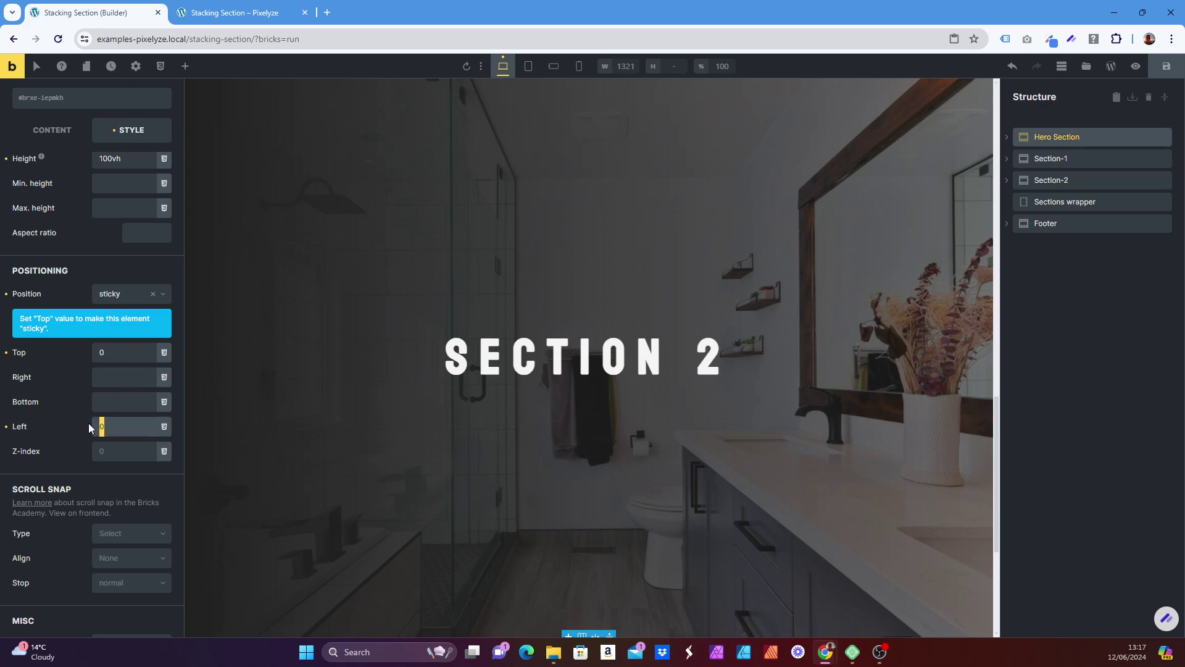
pyautogui.press('BackSpace')
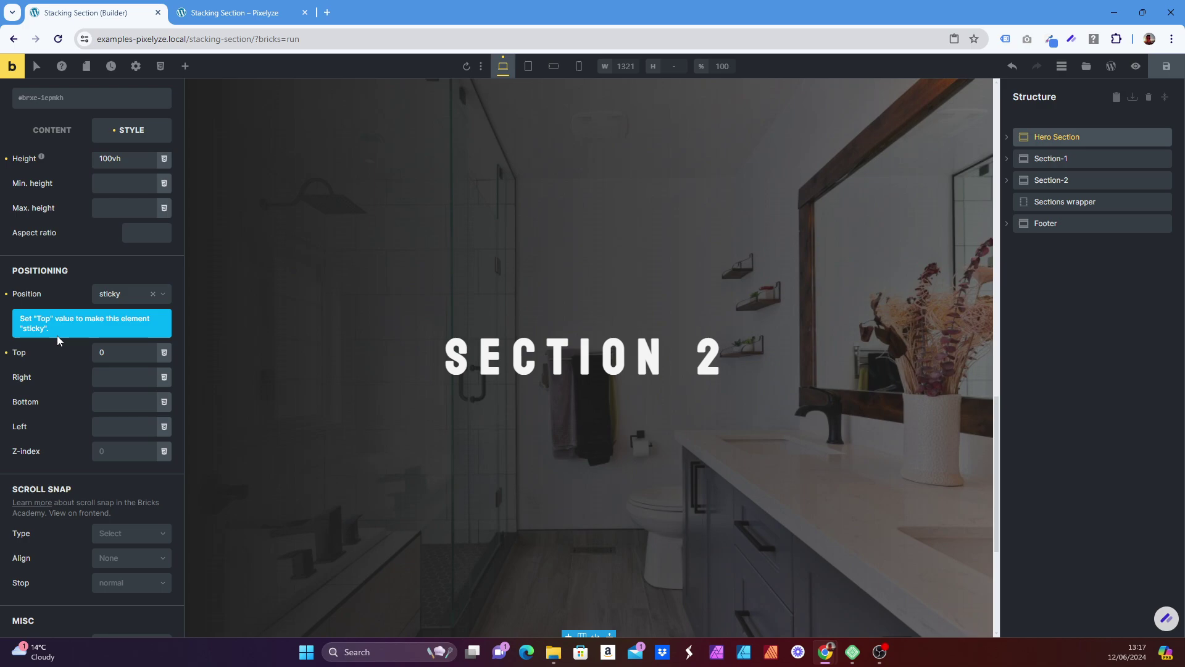
pyautogui.scroll(-4, 664, 204)
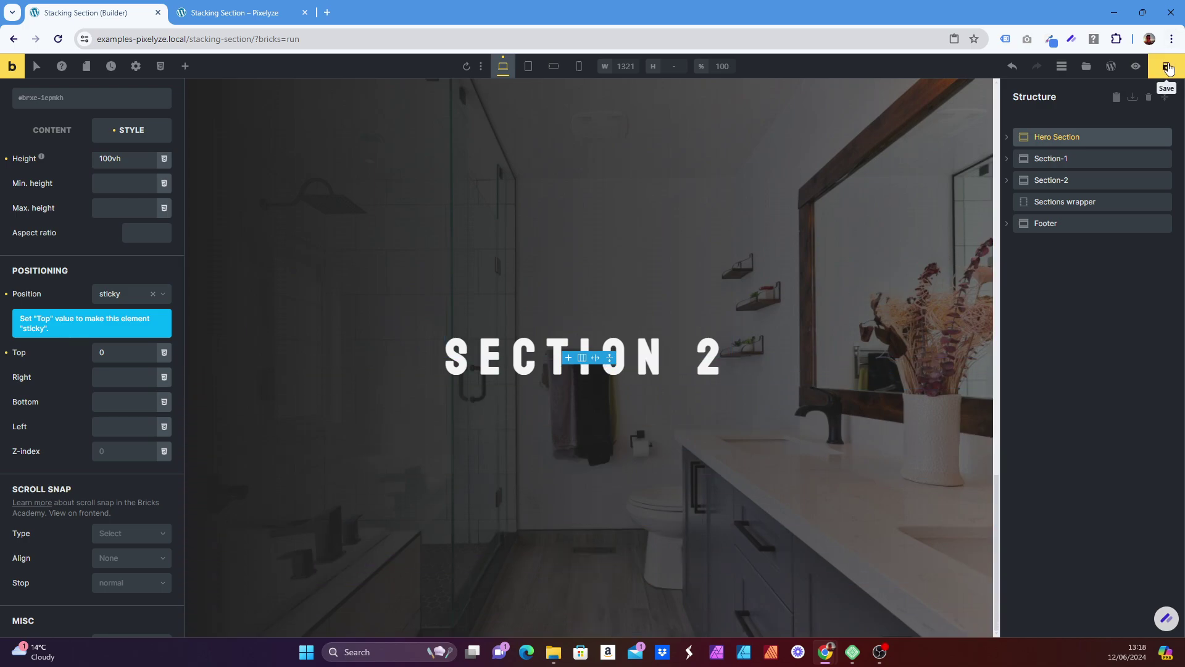
pyautogui.scroll(4, 654, 222)
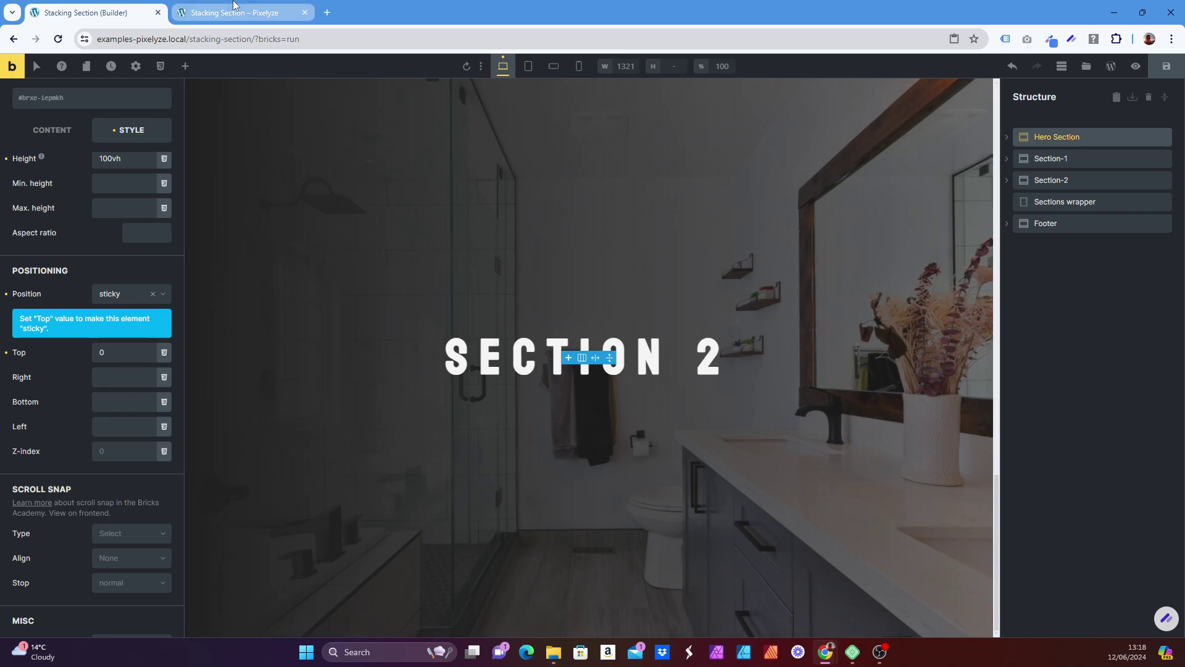
# - Switch to the preview page and inspect the hero section's markup and styles in the browser developer tools
pyautogui.click(210, 13)
pyautogui.rightClick(828, 240)
pyautogui.click(841, 497)
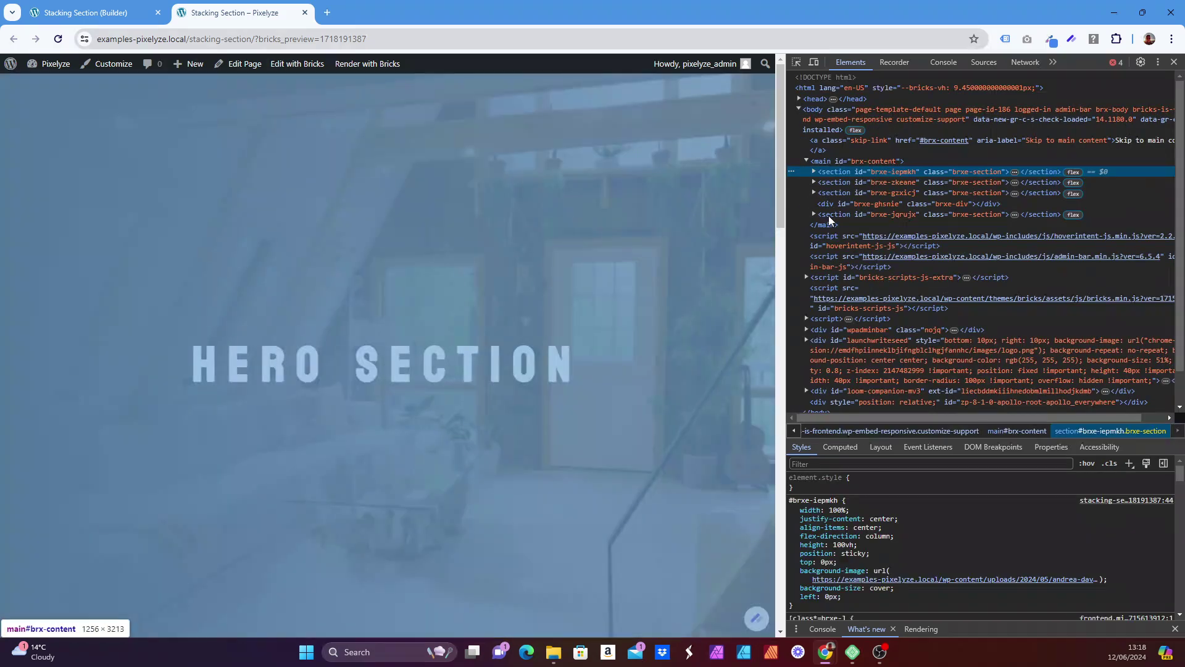
# - Inspect the footer section's markup and styles down to its h1 heading, look over the page, and close the developer tools
pyautogui.click(828, 216)
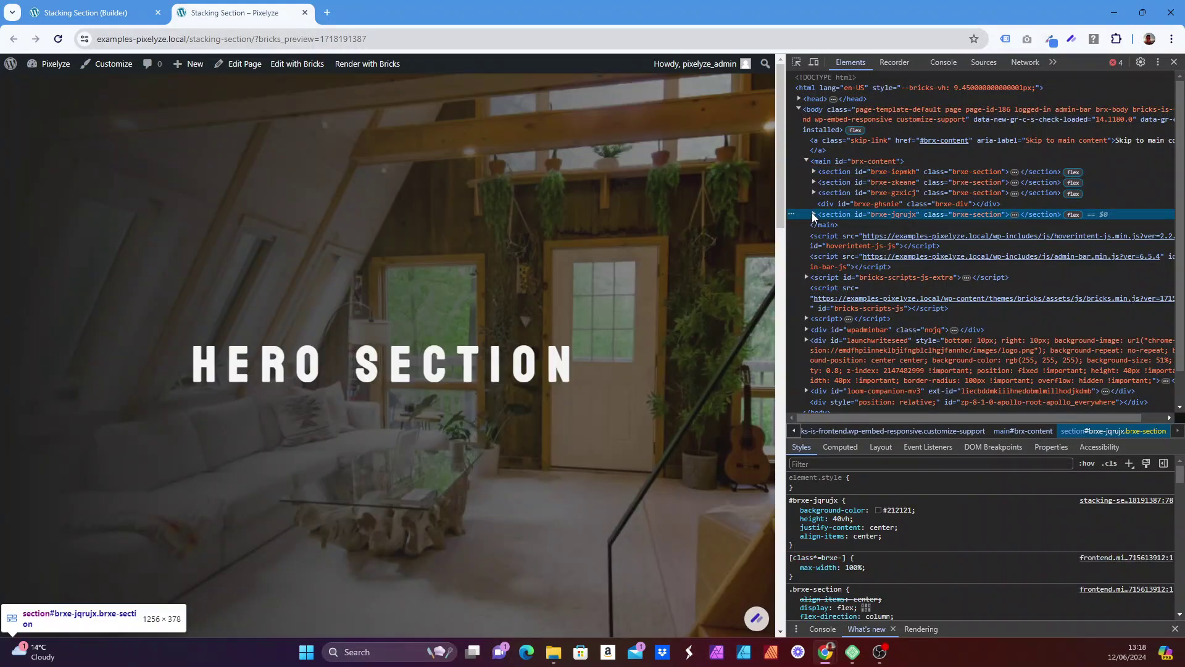
pyautogui.click(813, 214)
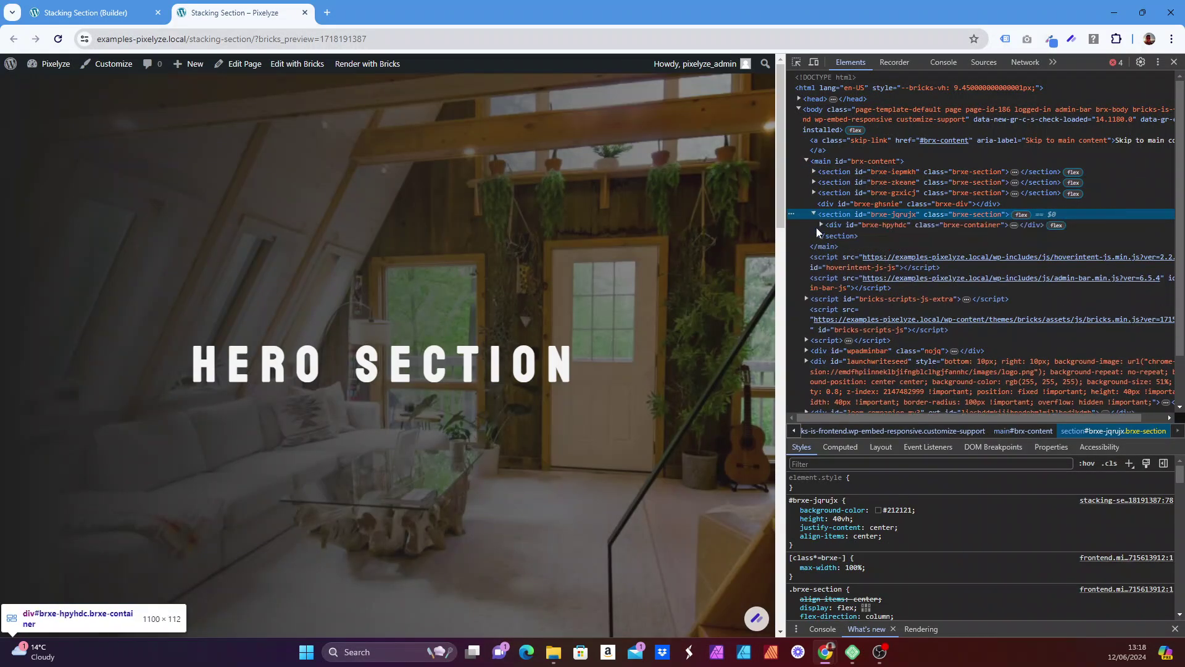
pyautogui.click(821, 225)
pyautogui.click(1047, 238)
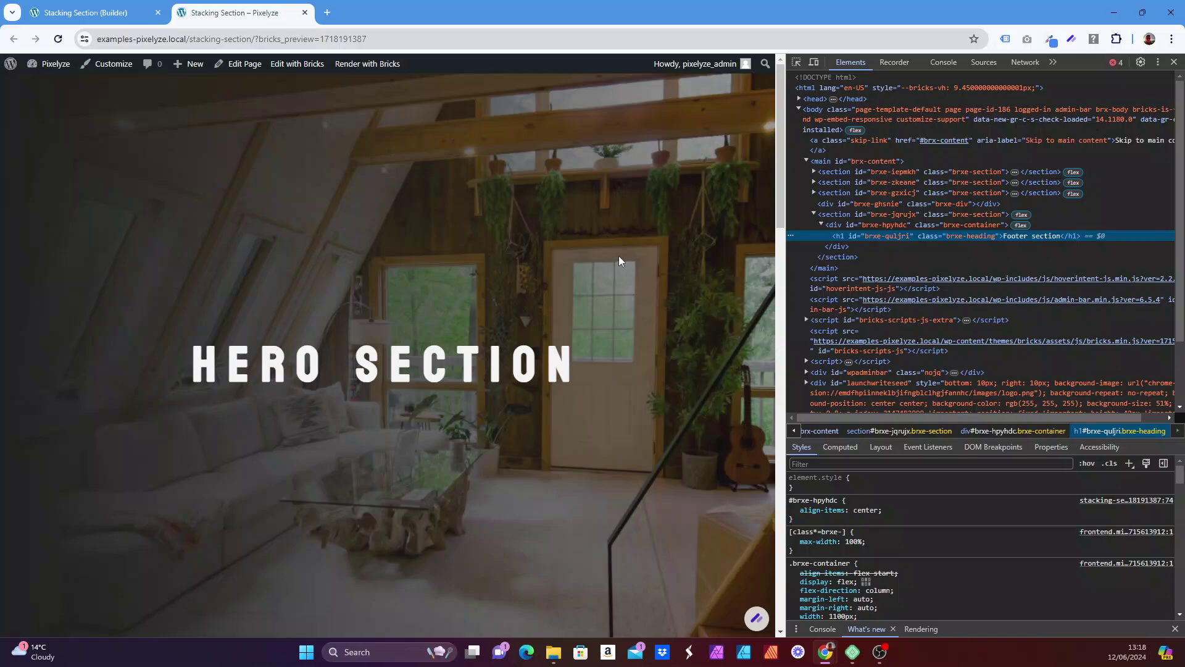
pyautogui.scroll(-5, 617, 257)
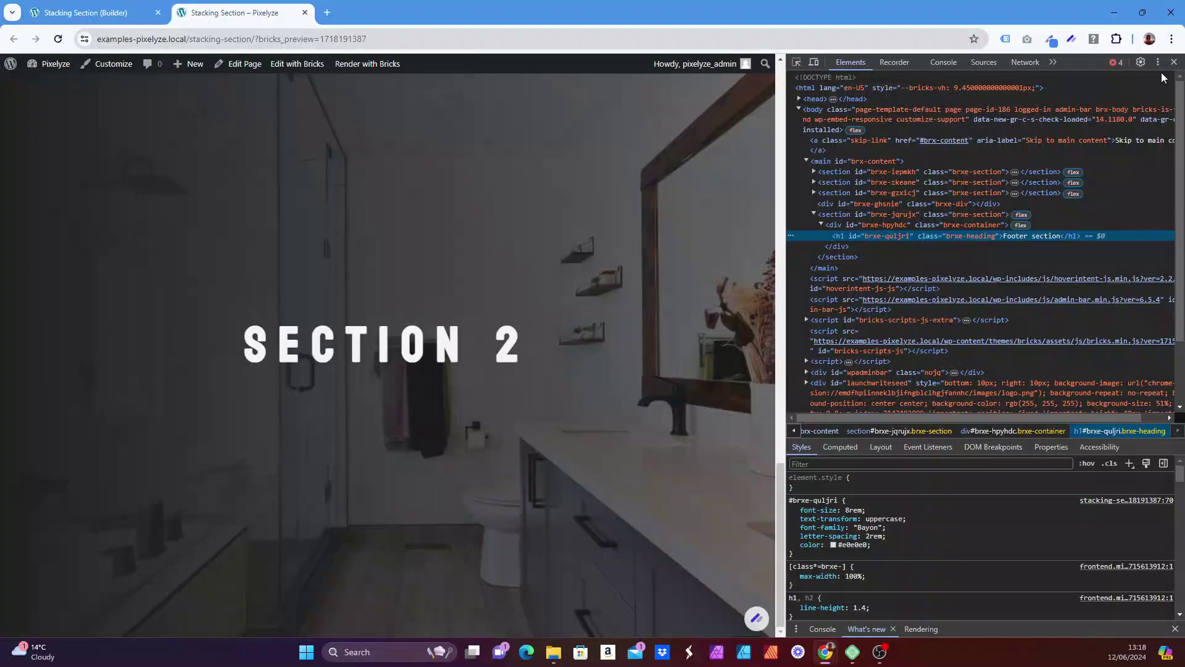
pyautogui.click(1175, 62)
# - Back in the builder, nest Hero Section, Section-1 and Section-2 inside the Sections wrapper above the Footer, and save the page
pyautogui.click(86, 13)
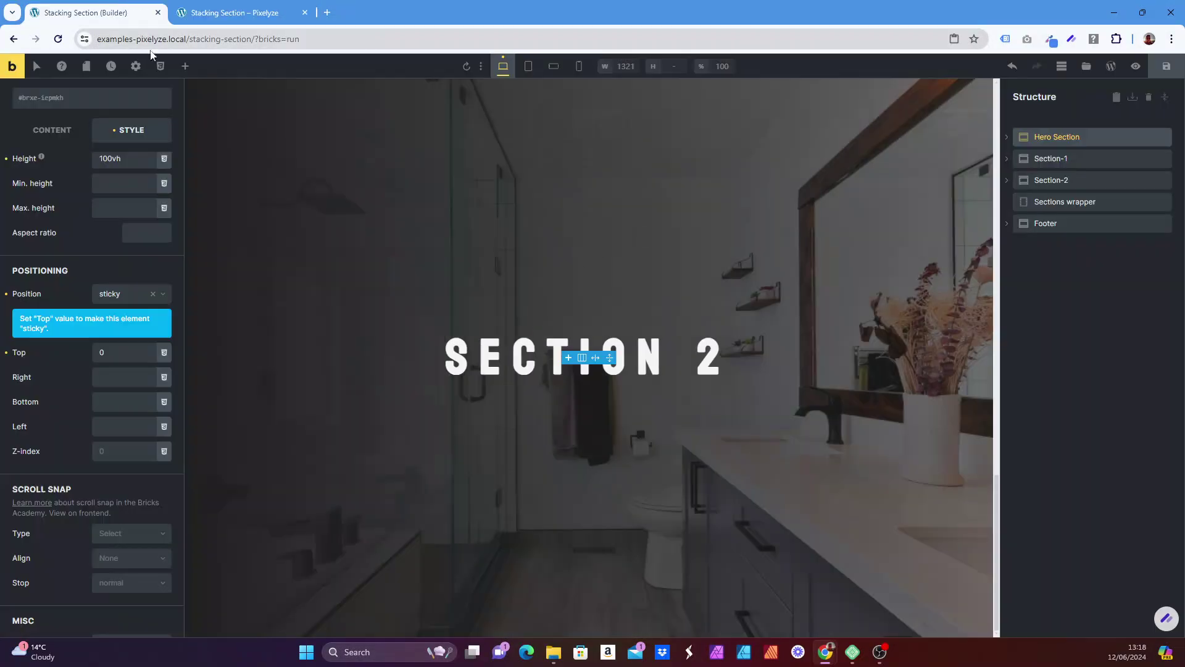
pyautogui.moveTo(1027, 201); pyautogui.dragTo(1028, 128)
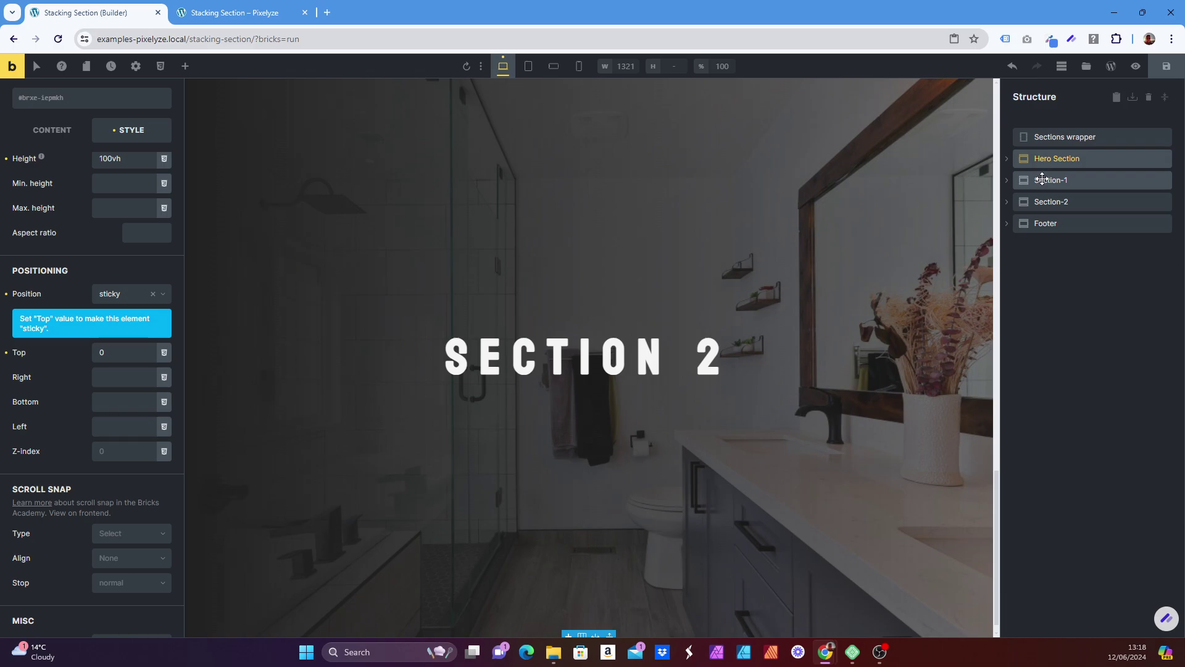
pyautogui.moveTo(1026, 169); pyautogui.dragTo(1044, 197)
pyautogui.click(1015, 160)
pyautogui.click(1017, 181)
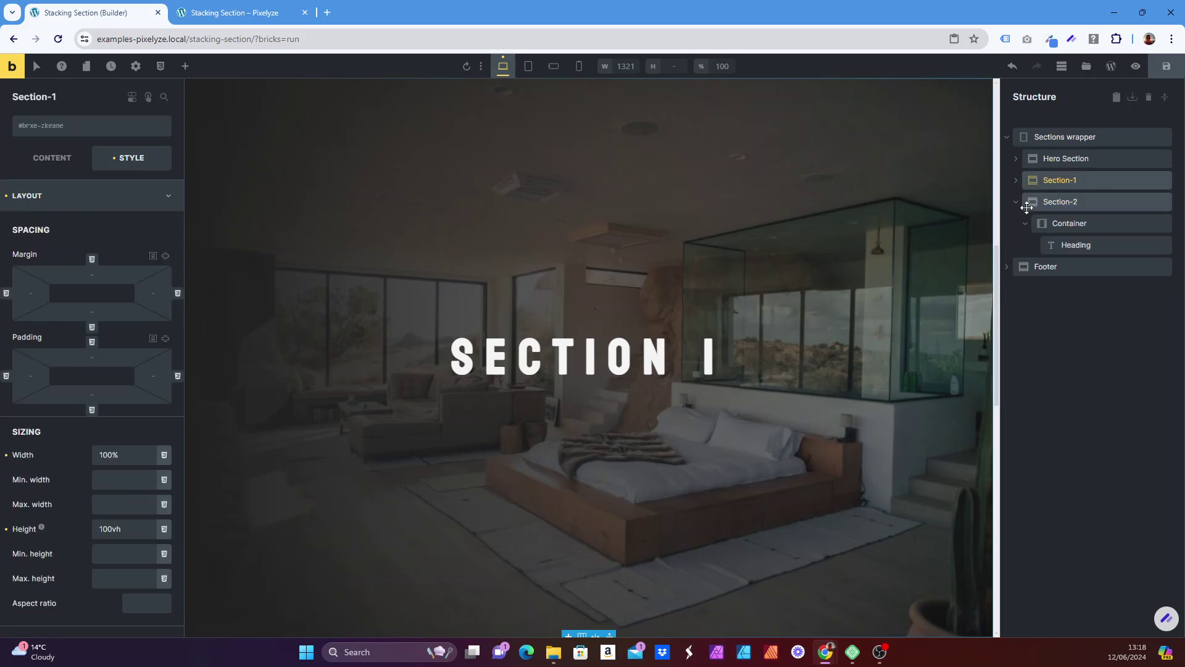
pyautogui.click(1016, 203)
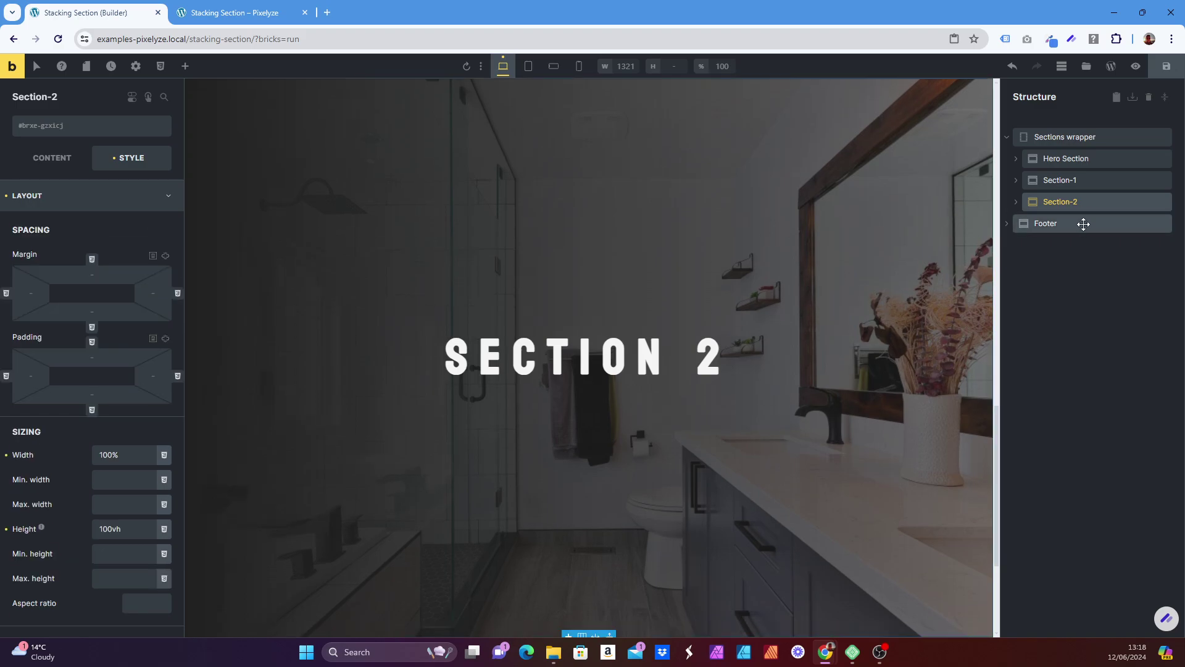
pyautogui.moveTo(1082, 223); pyautogui.dragTo(1142, 108)
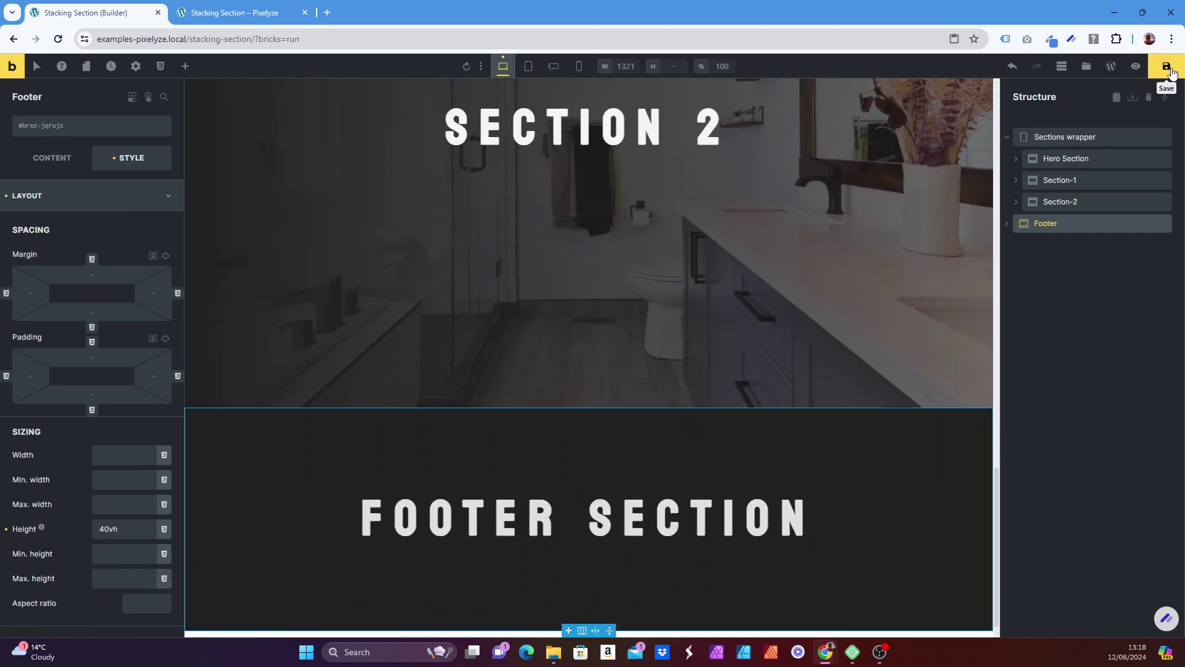
pyautogui.click(1168, 68)
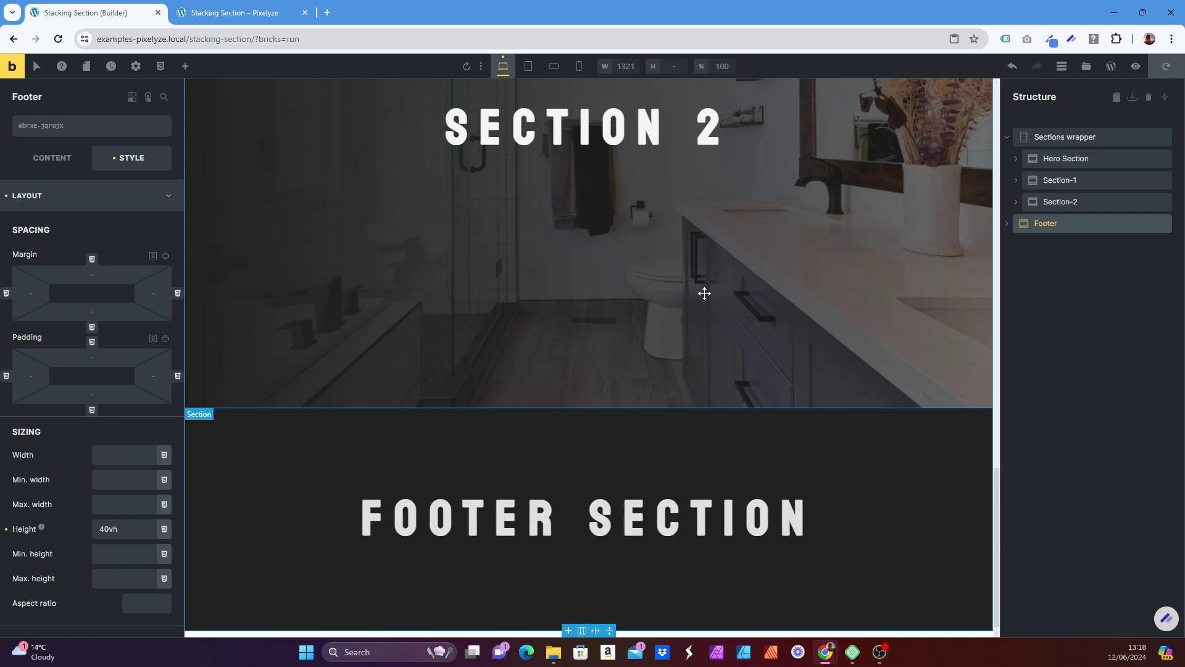
# - Reload the preview page and examine how the wrapped sections stack while scrolling between the hero and the footer
pyautogui.click(245, 7)
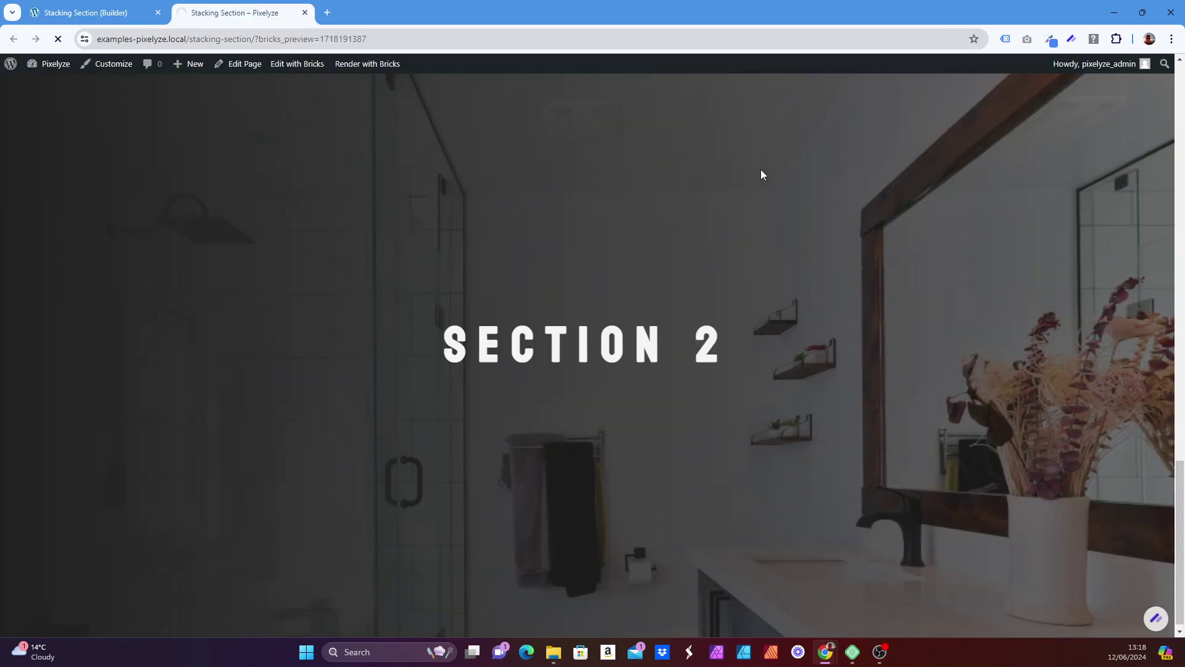
pyautogui.scroll(15, 760, 169)
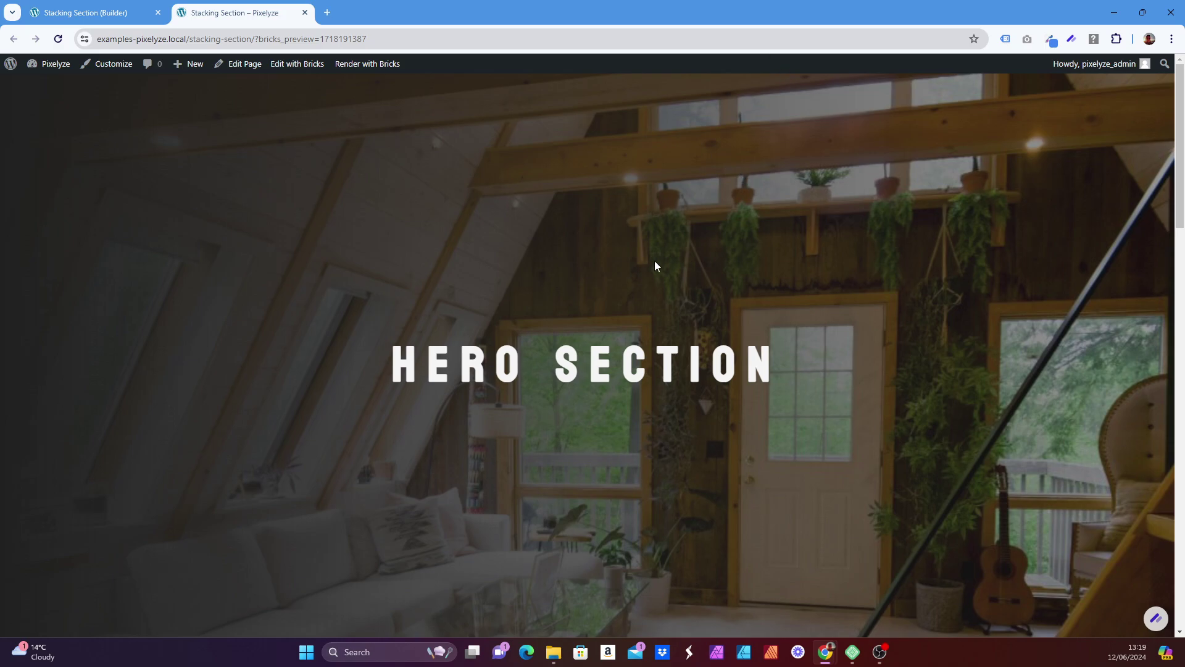
pyautogui.scroll(-5, 643, 198)
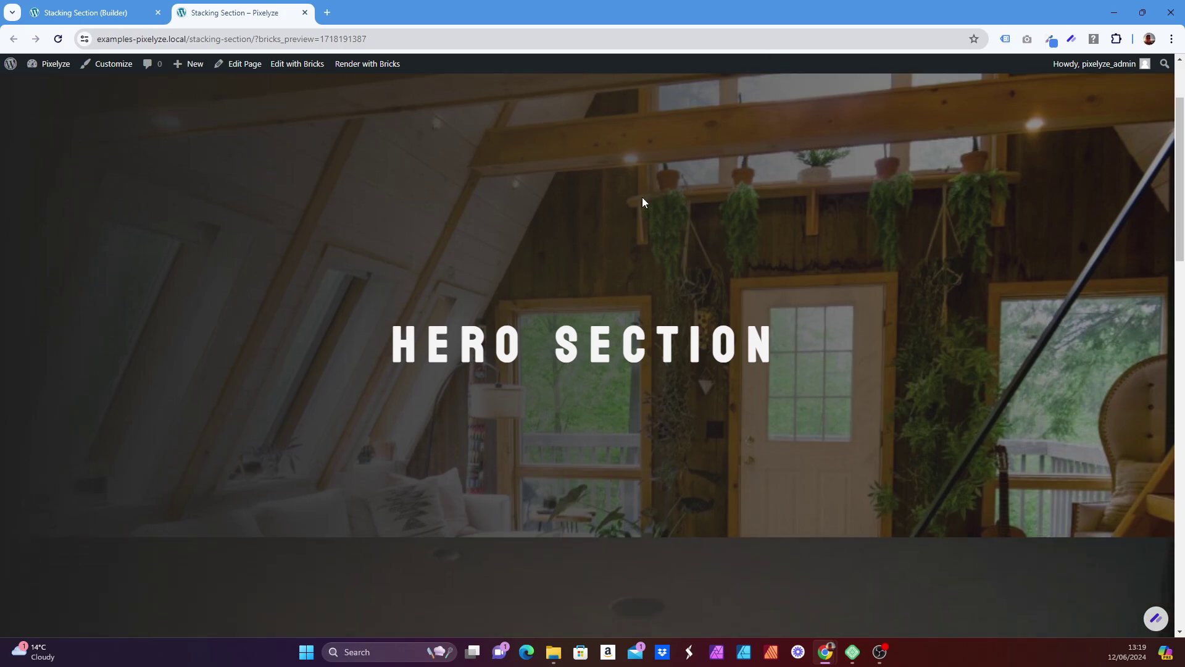
pyautogui.scroll(-10, 636, 219)
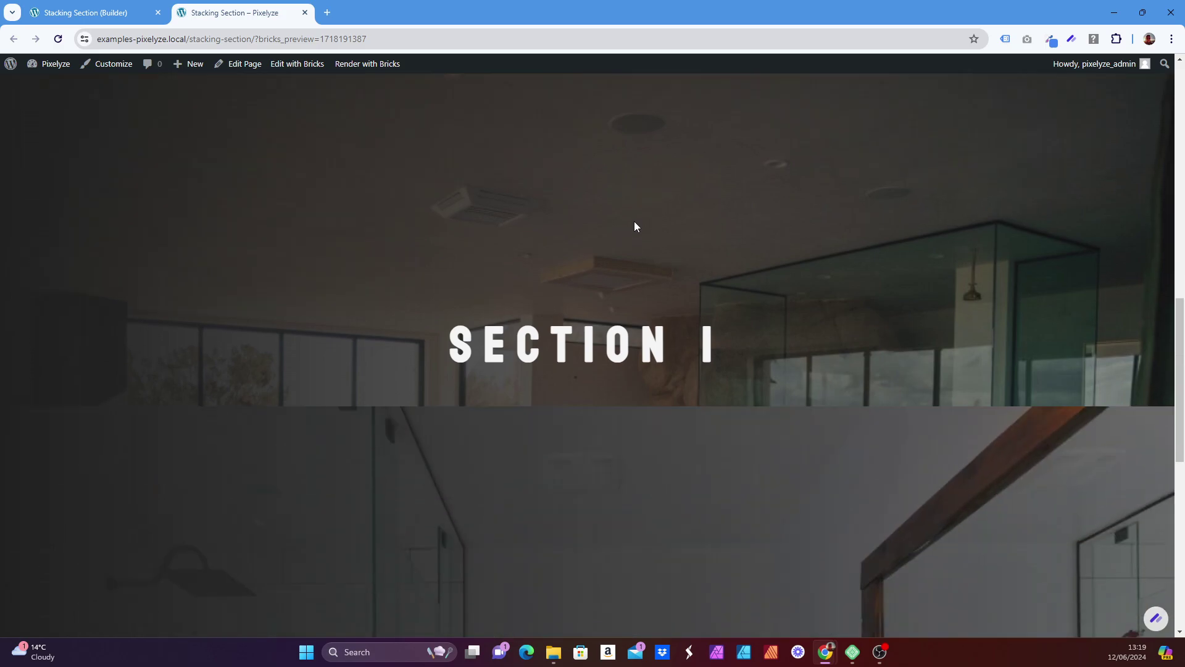
pyautogui.scroll(-2, 629, 241)
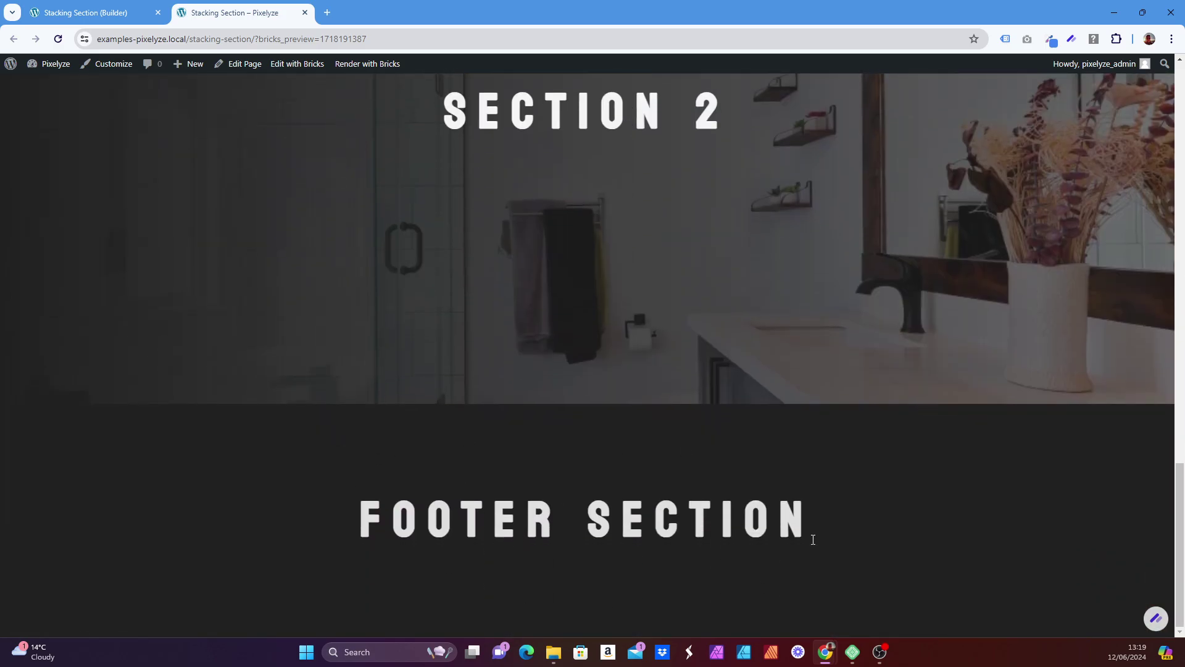
pyautogui.scroll(15, 594, 370)
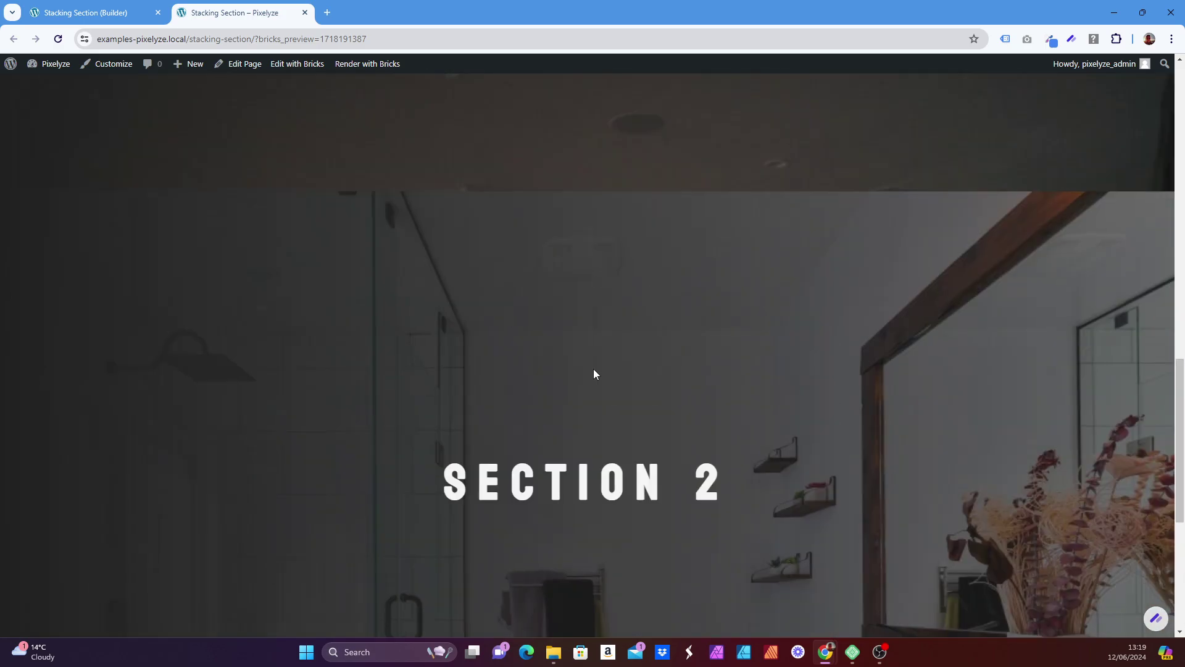
pyautogui.scroll(-5, 541, 225)
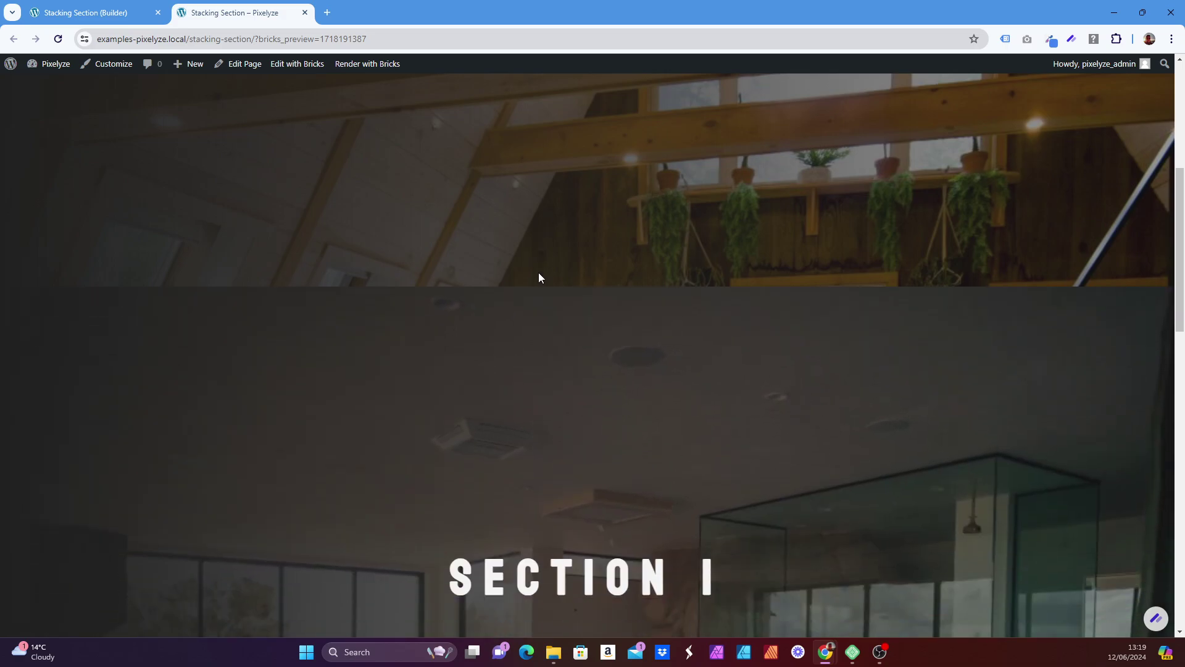
pyautogui.scroll(-3, 536, 262)
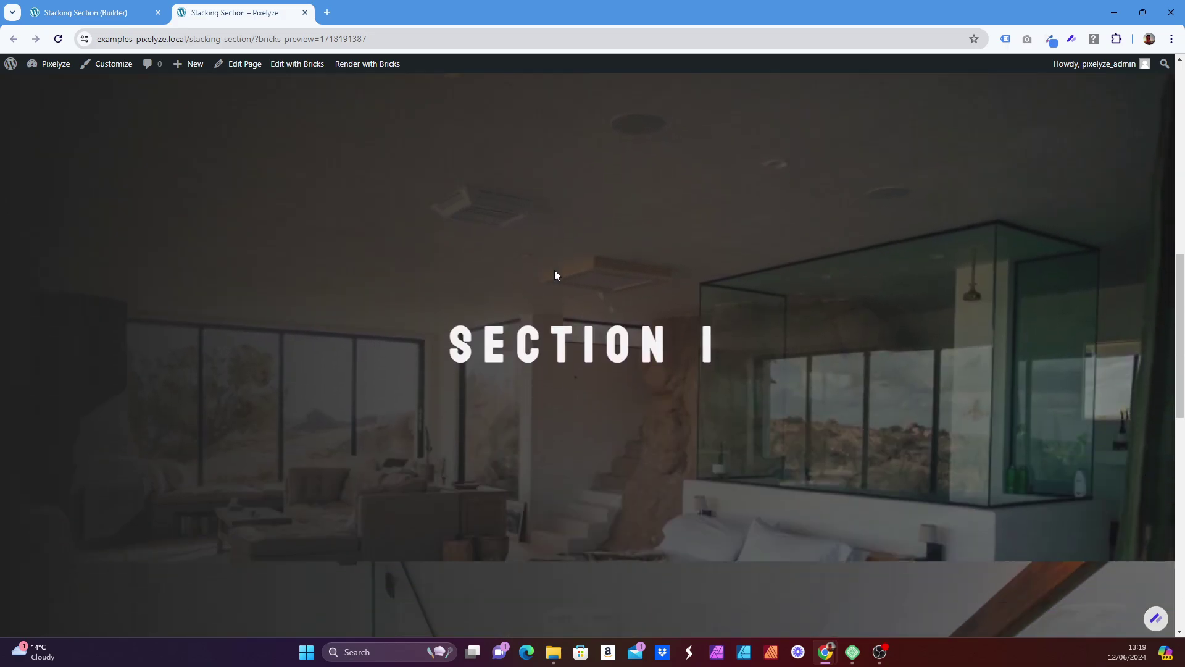
pyautogui.scroll(8, 482, 355)
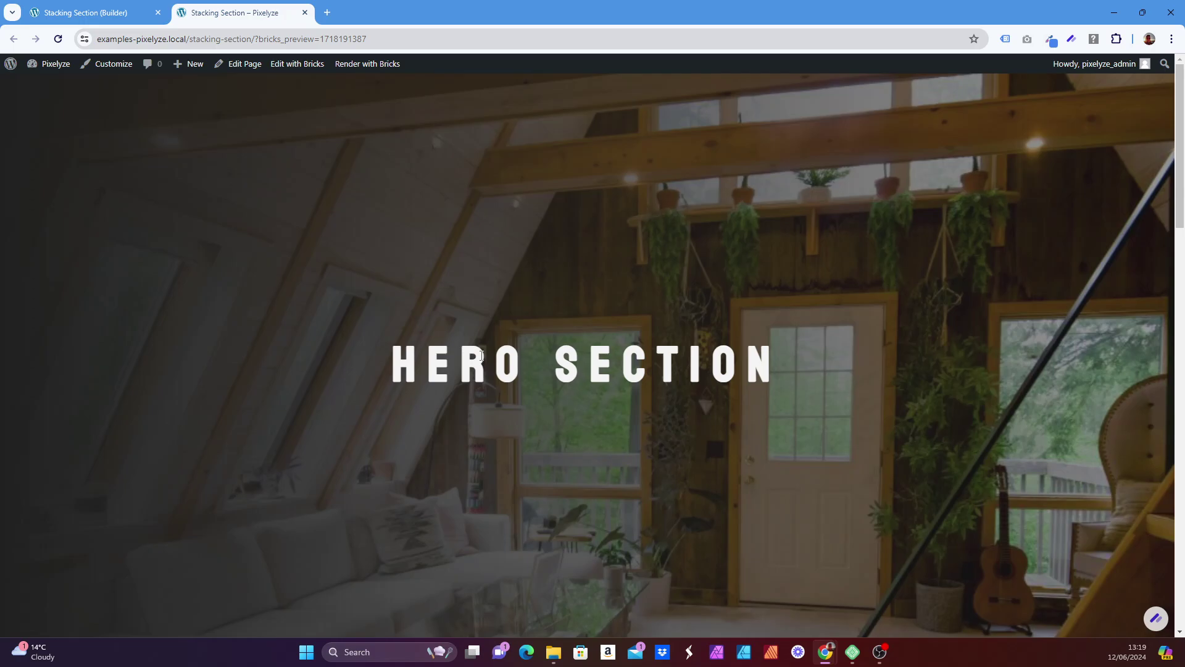
# - Return to the builder and review the Sections wrapper in the structure tree by collapsing and re-expanding it
pyautogui.click(93, 13)
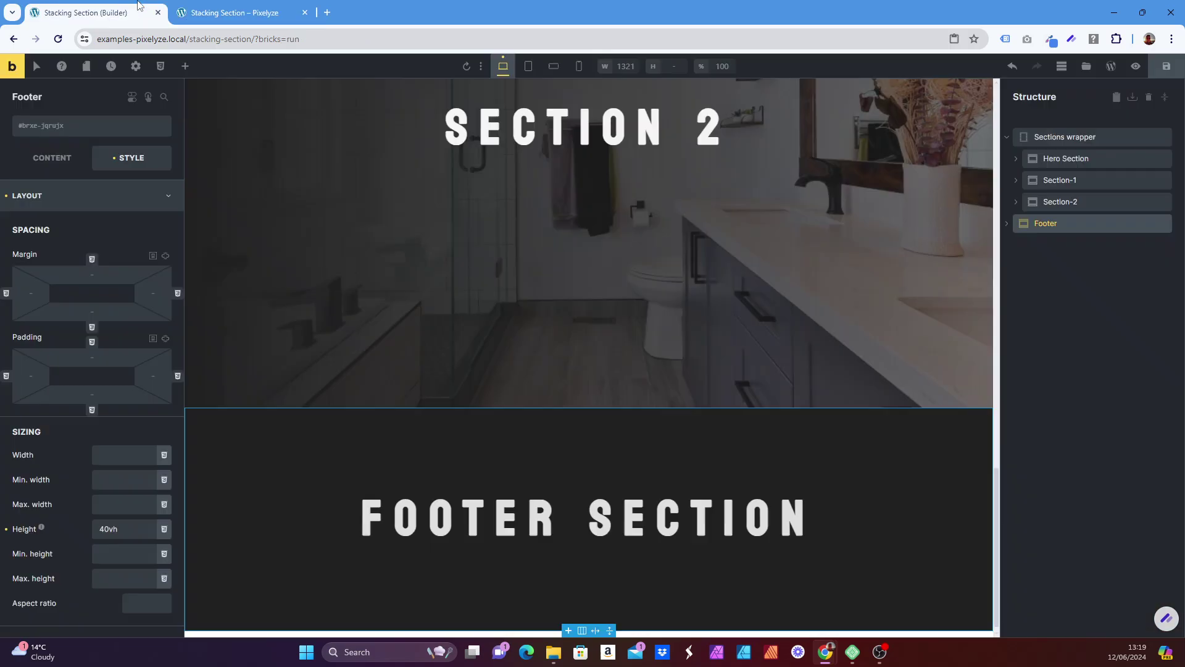
pyautogui.click(1008, 142)
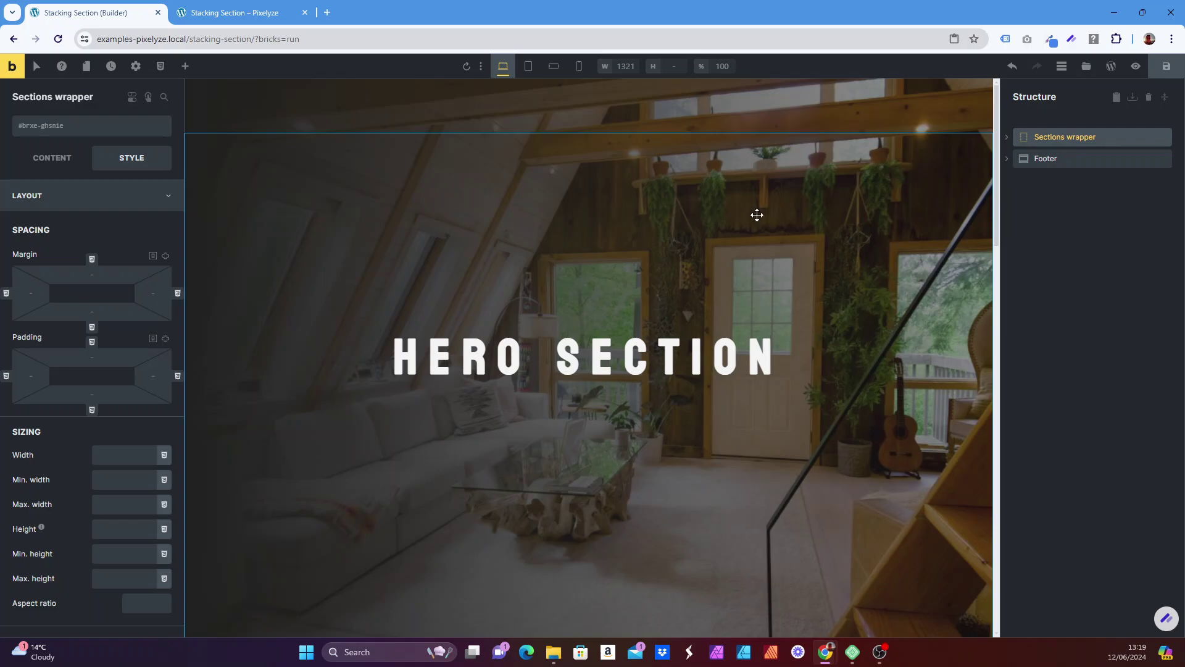
pyautogui.click(1007, 137)
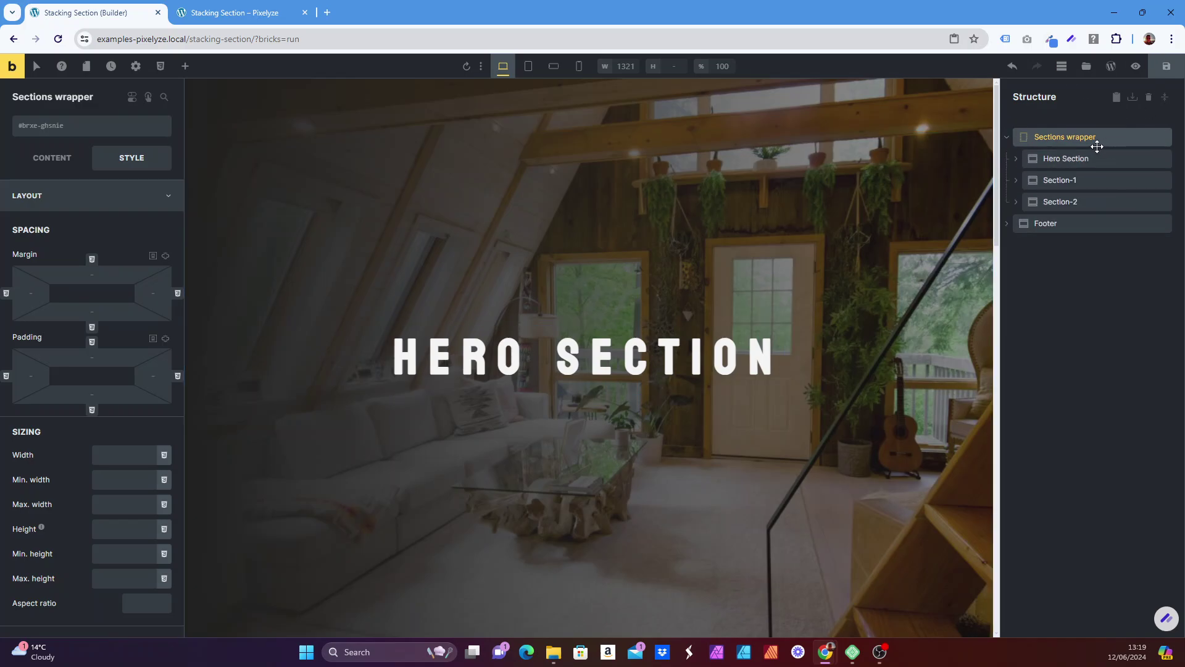
# - Select the Hero Section and review its sizing, sticky positioning and available position options, then look over the sections on the canvas
pyautogui.click(1054, 162)
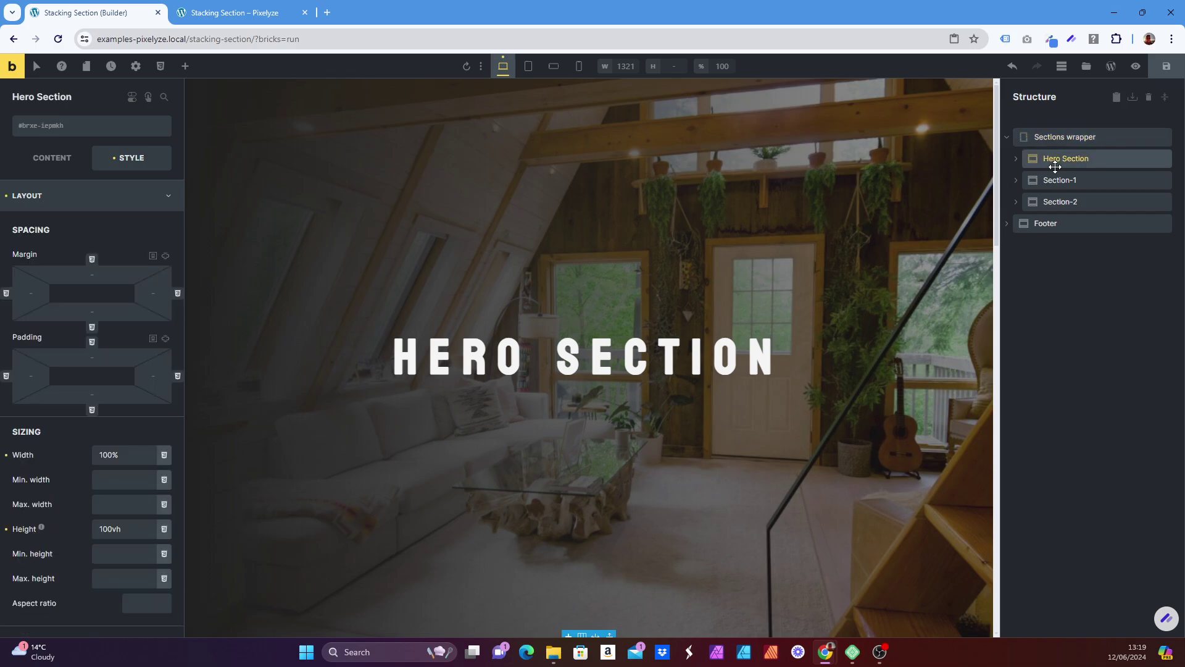
pyautogui.scroll(-1, 67, 276)
pyautogui.scroll(-4, 66, 276)
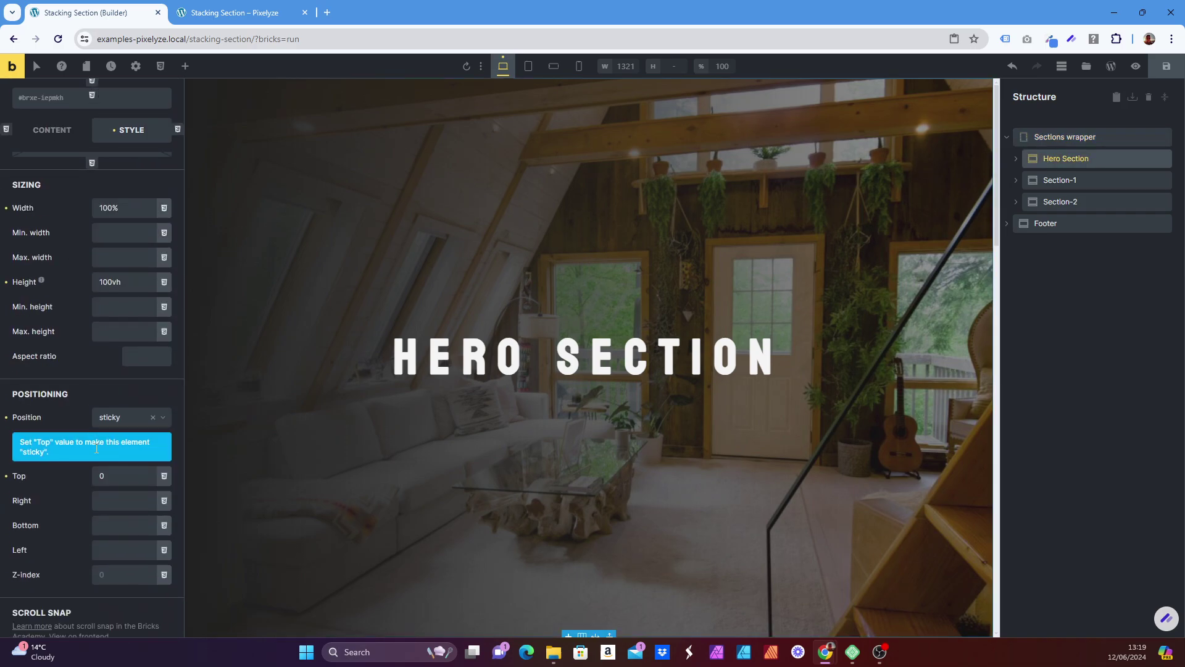
pyautogui.click(131, 418)
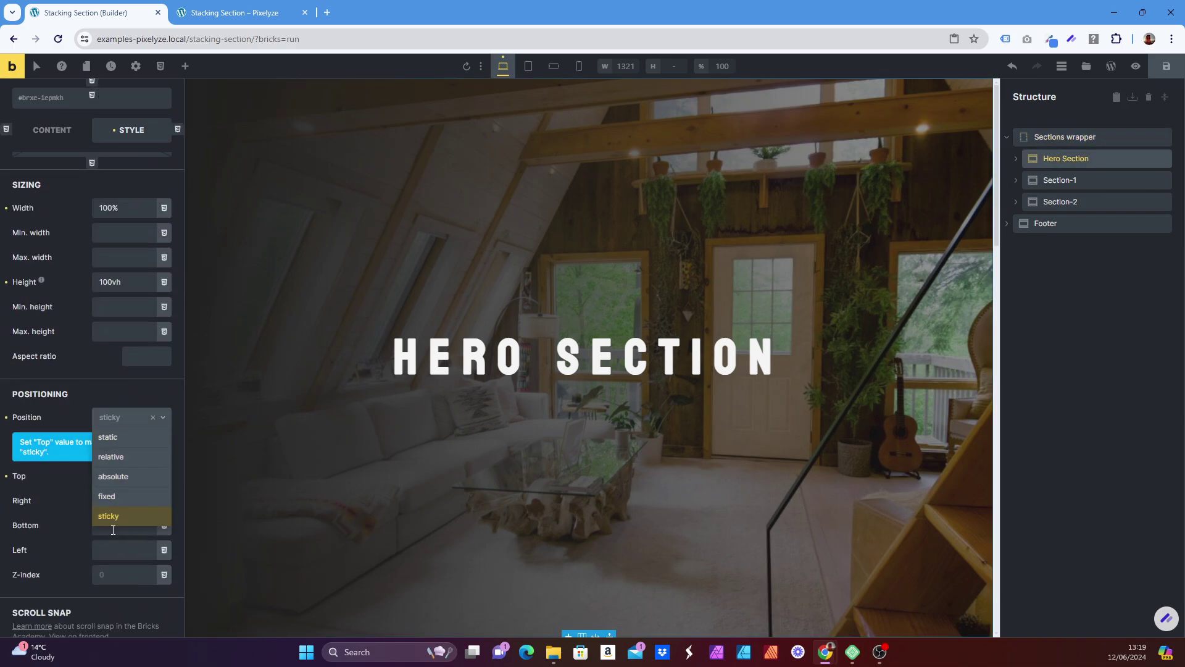
pyautogui.click(69, 390)
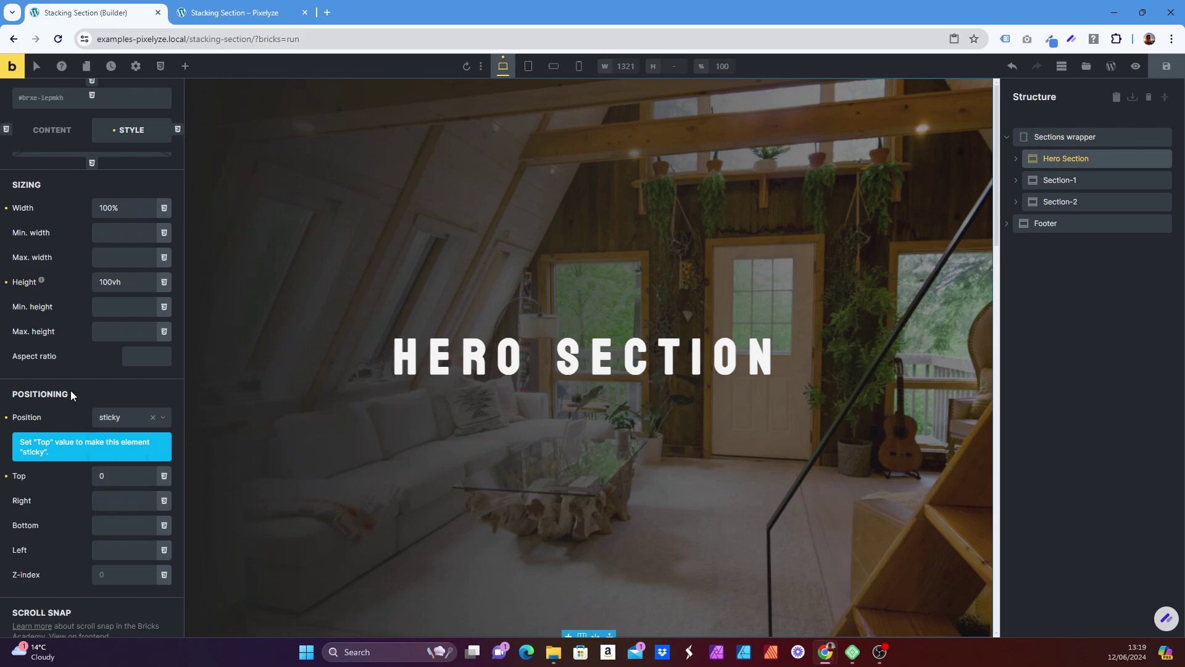
pyautogui.scroll(-5, 591, 228)
pyautogui.scroll(-1, 591, 235)
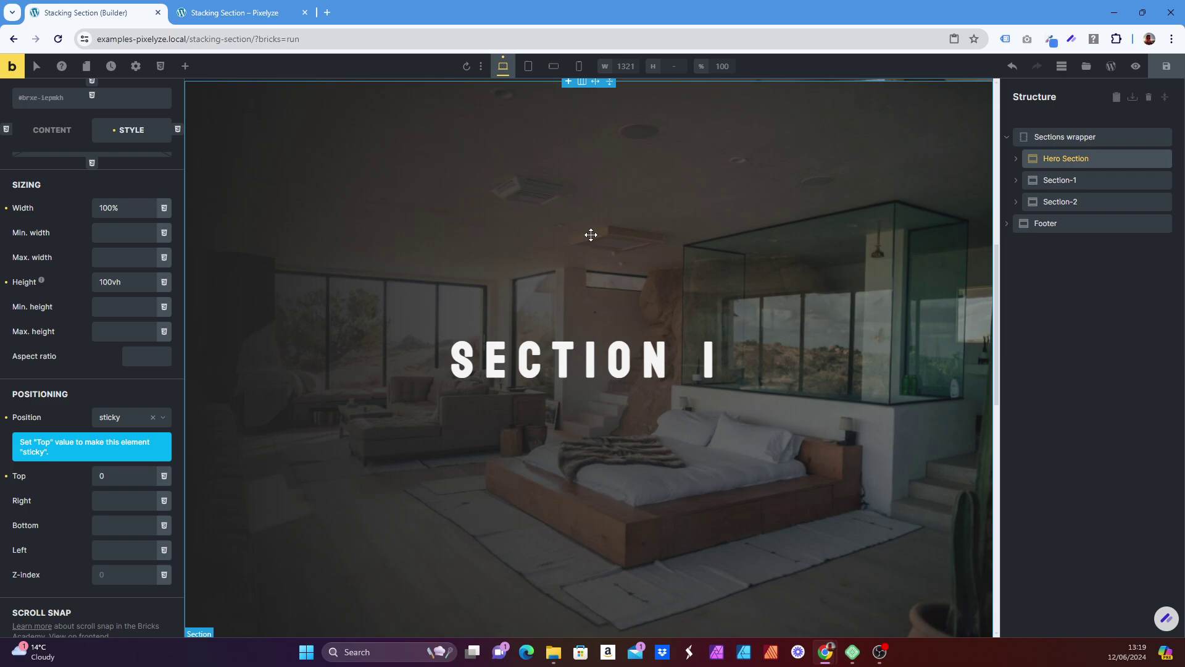
pyautogui.scroll(5, 661, 214)
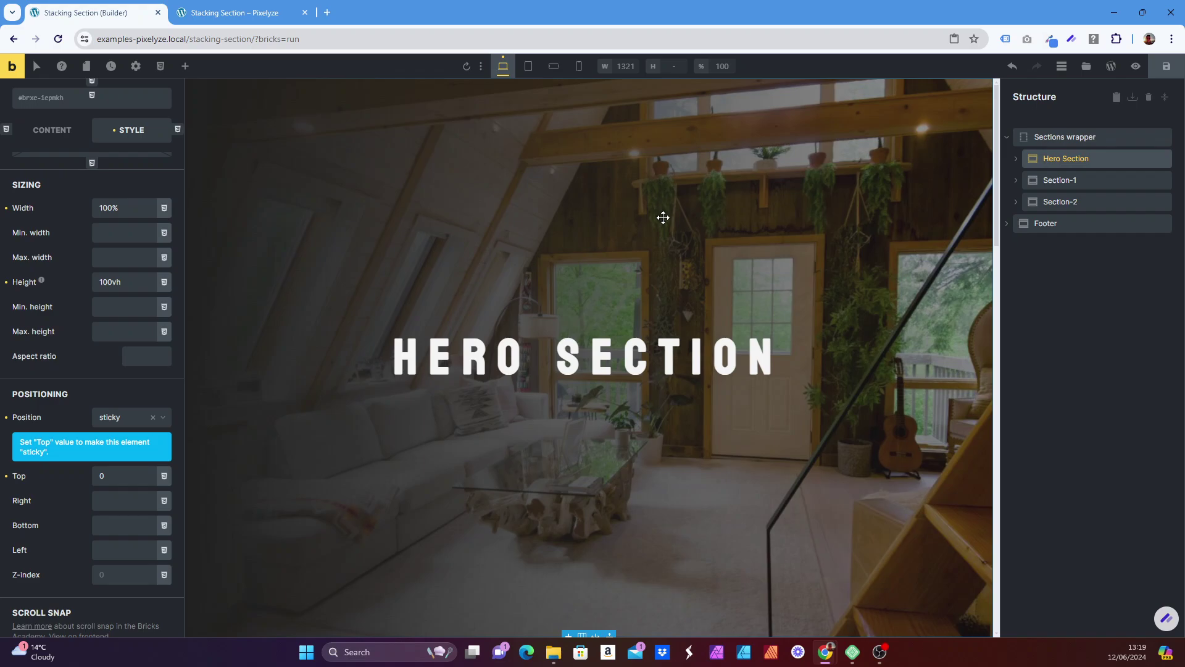